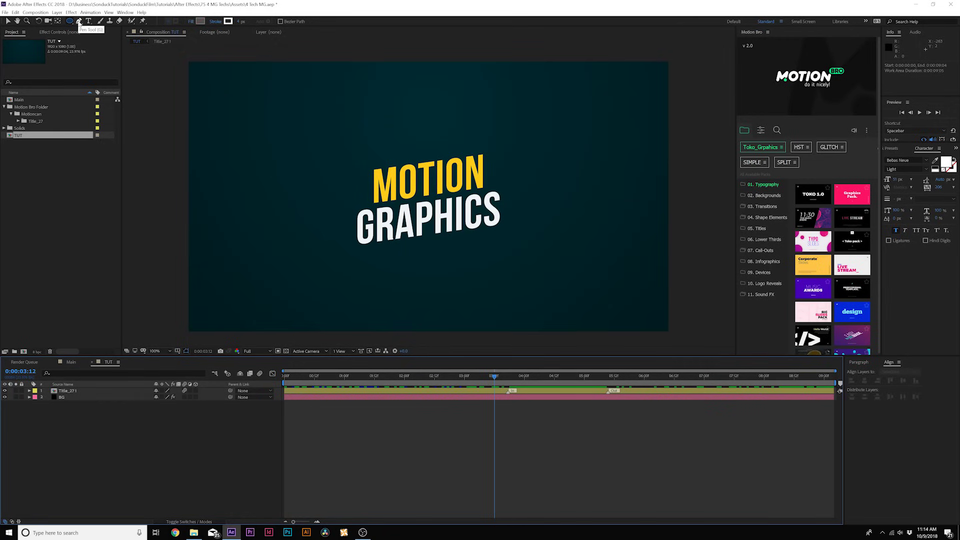
Step: Activate the Pen tool and set the shape fill to None and the stroke to Solid Color
left_click(78, 22)
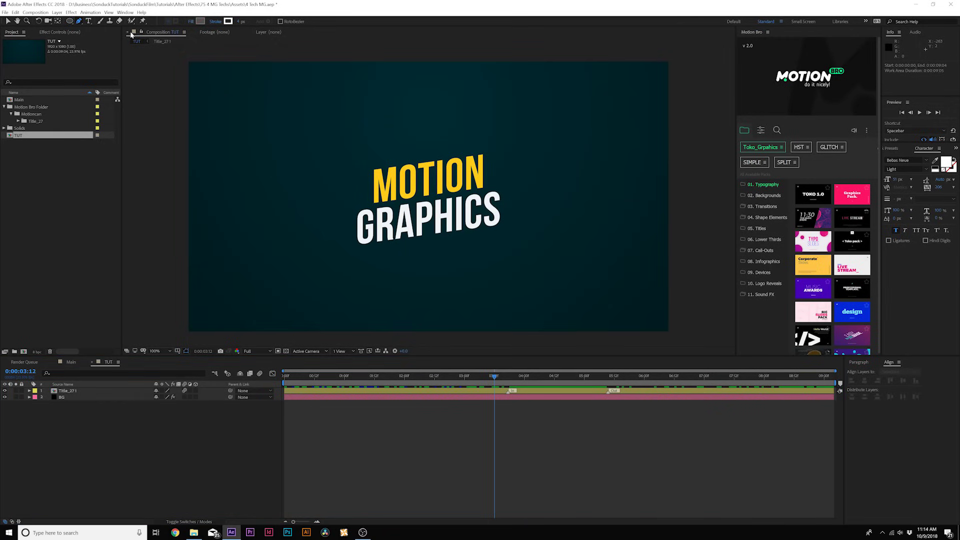
left_click(191, 22)
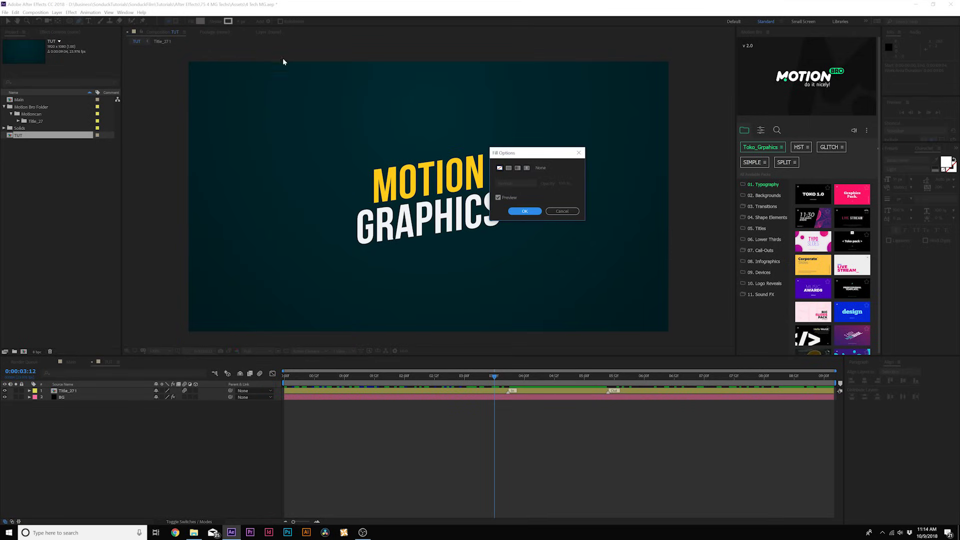
left_click(524, 211)
left_click(216, 22)
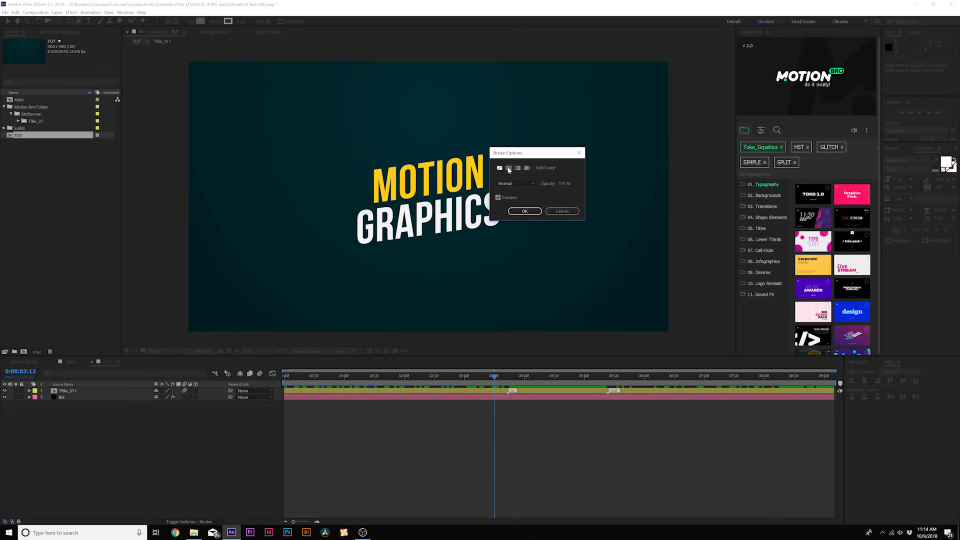
left_click(525, 211)
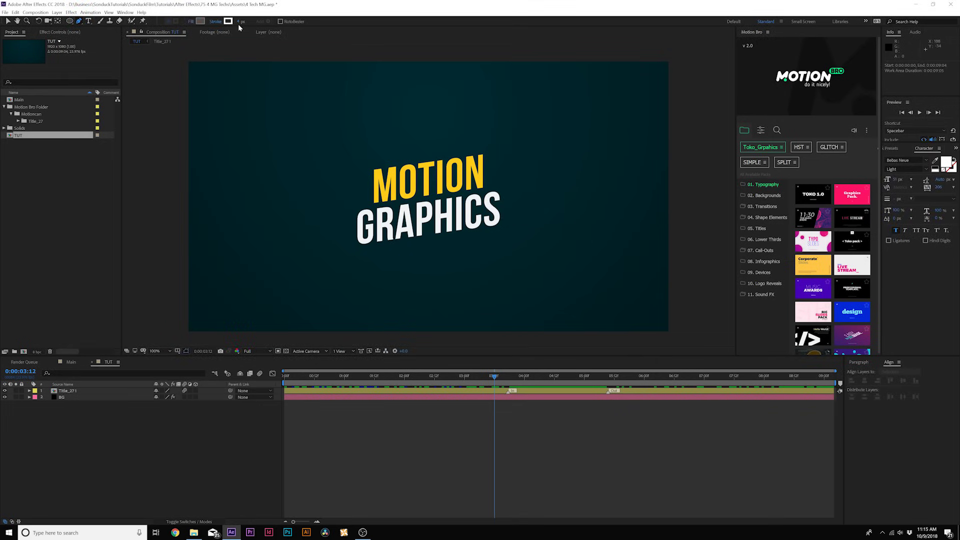
Step: Draw an open wavy line with the Pen tool, dipping beneath the MOTION GRAPHICS title and rising on its right side
left_click(235, 210)
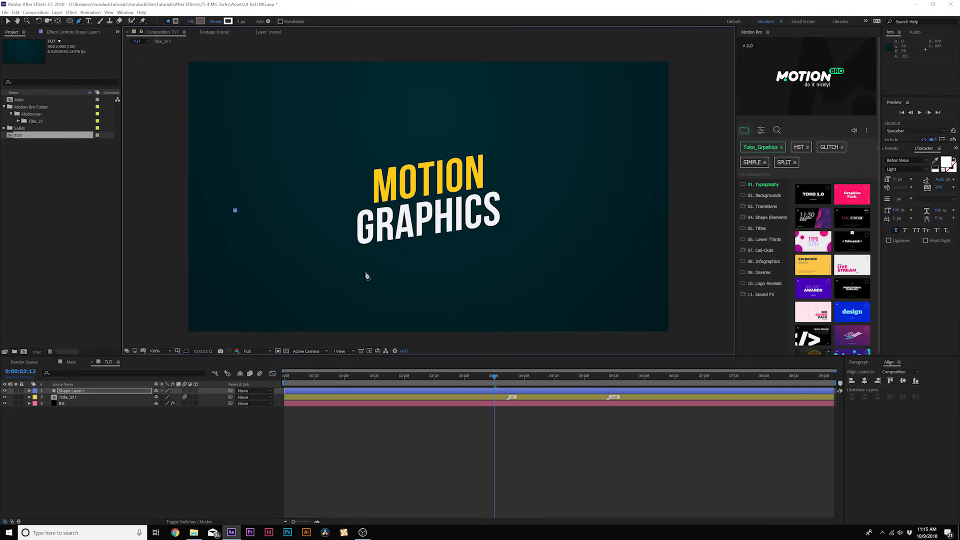
left_click_drag(365, 273, 450, 281)
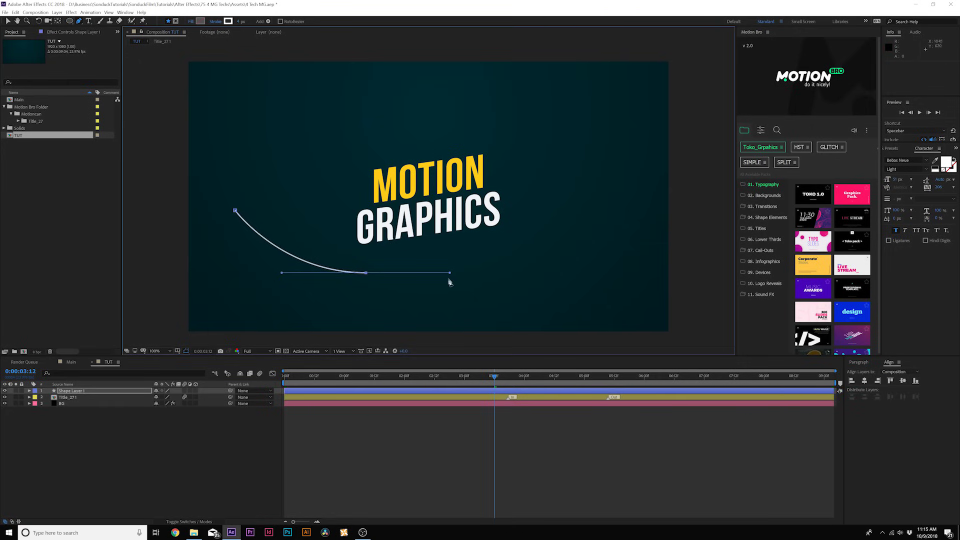
left_click_drag(604, 220, 694, 220)
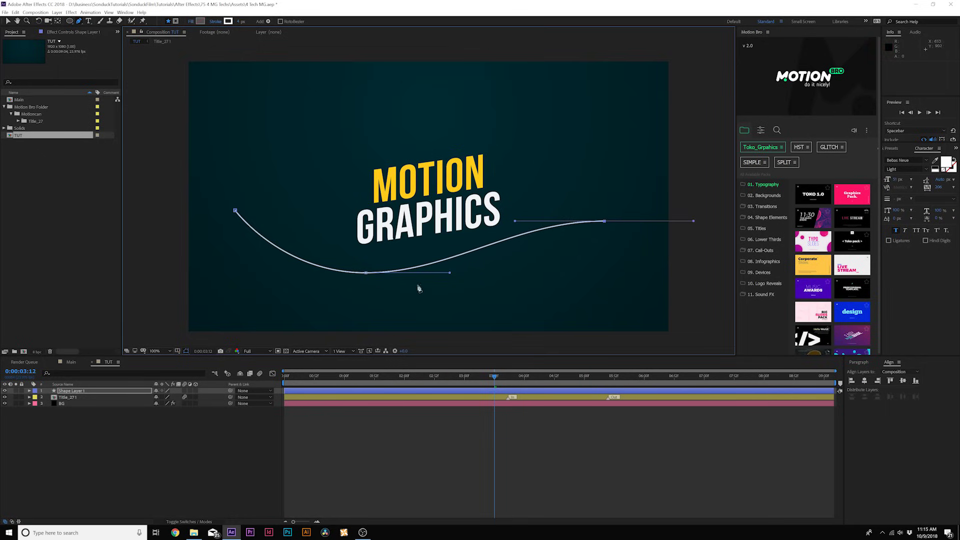
left_click(195, 420)
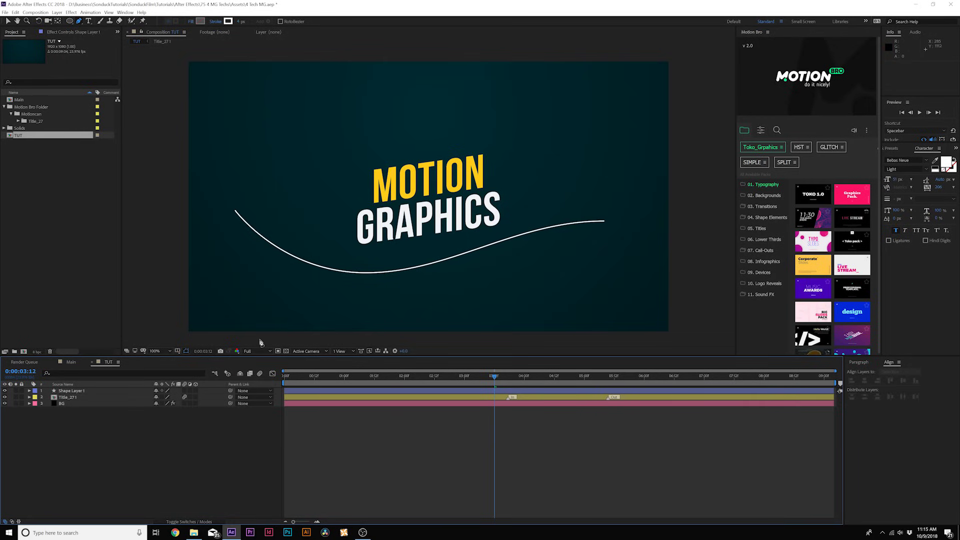
Step: Add Trim Paths to the contents of Shape Layer 1
left_click(31, 391)
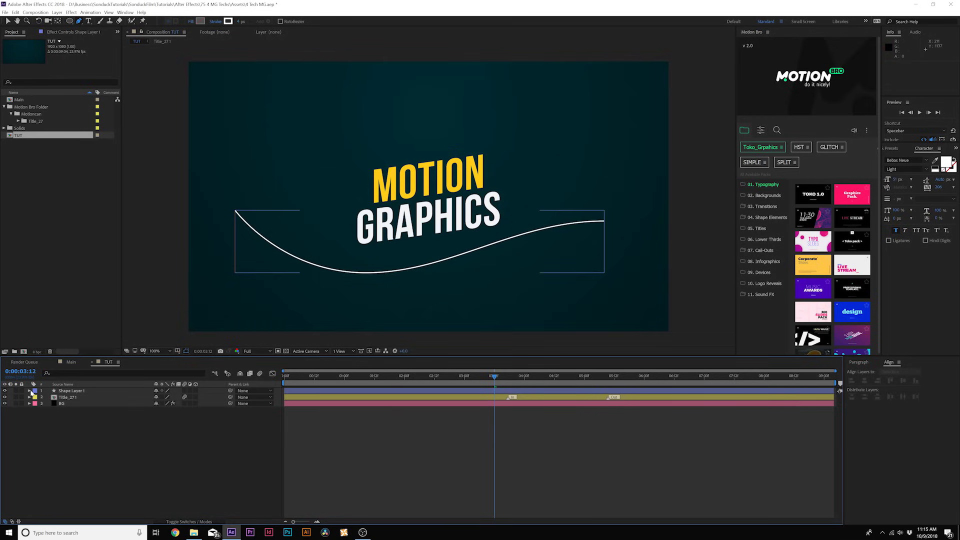
left_click(30, 390)
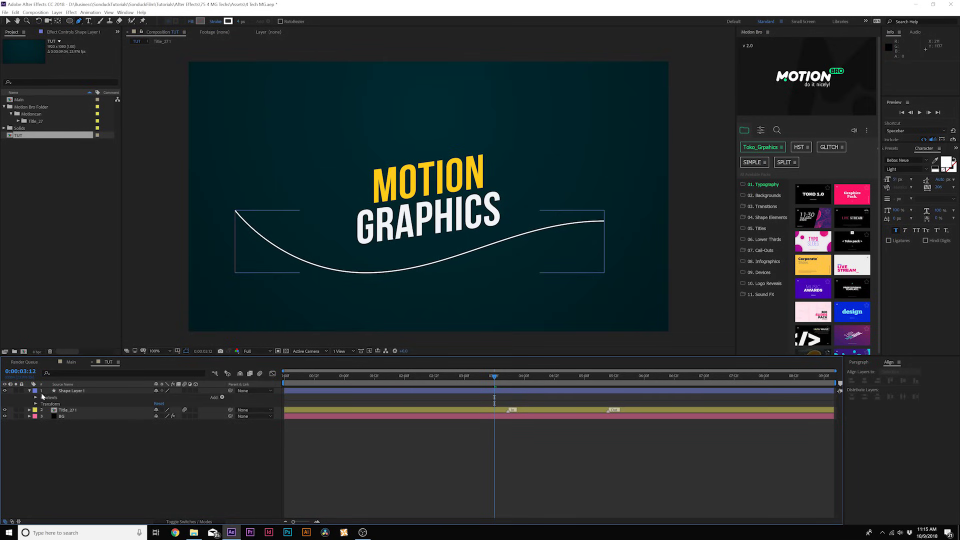
left_click(222, 397)
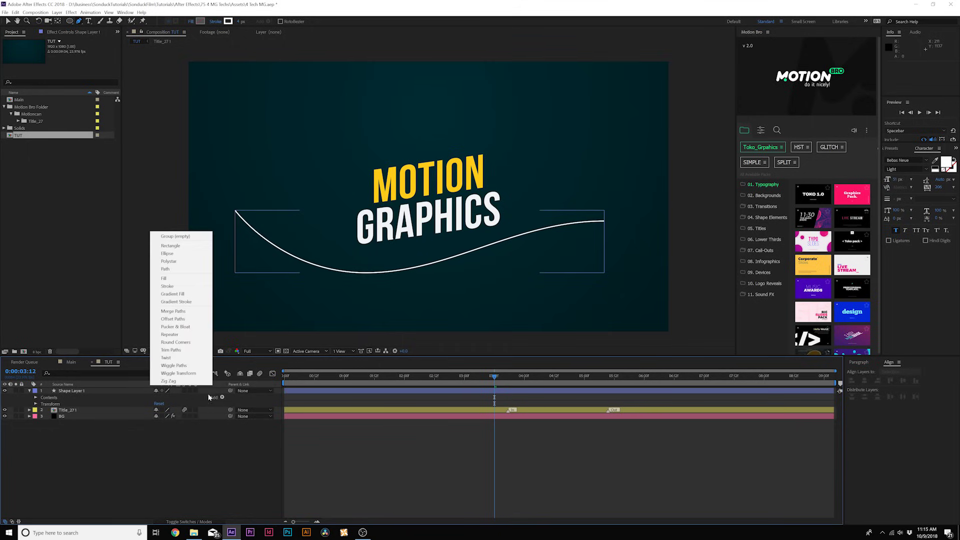
left_click(172, 350)
Step: Keyframe the Trim Paths End value at 0% on the first frame and 100% at 0:00:01:23
left_click_drag(494, 376, 273, 381)
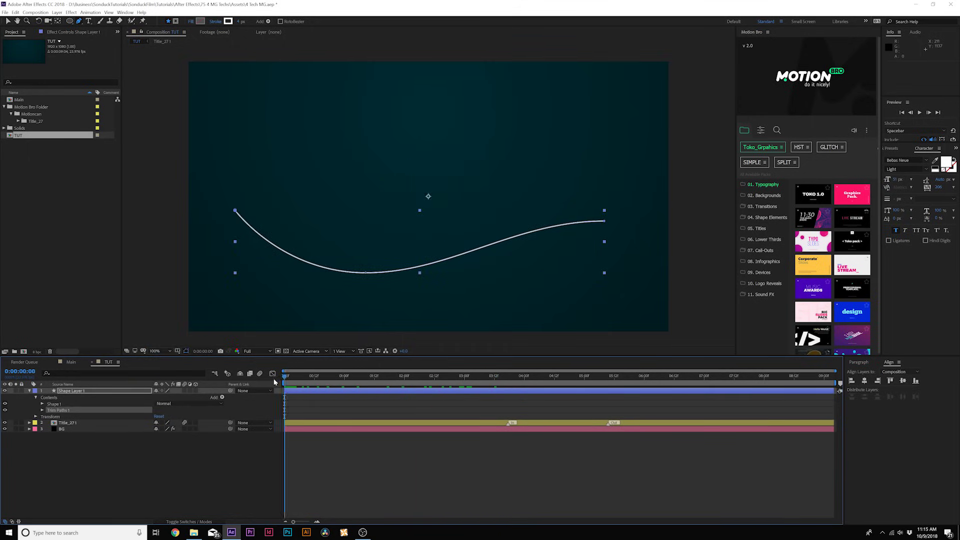
left_click(42, 411)
left_click_drag(160, 422, 111, 424)
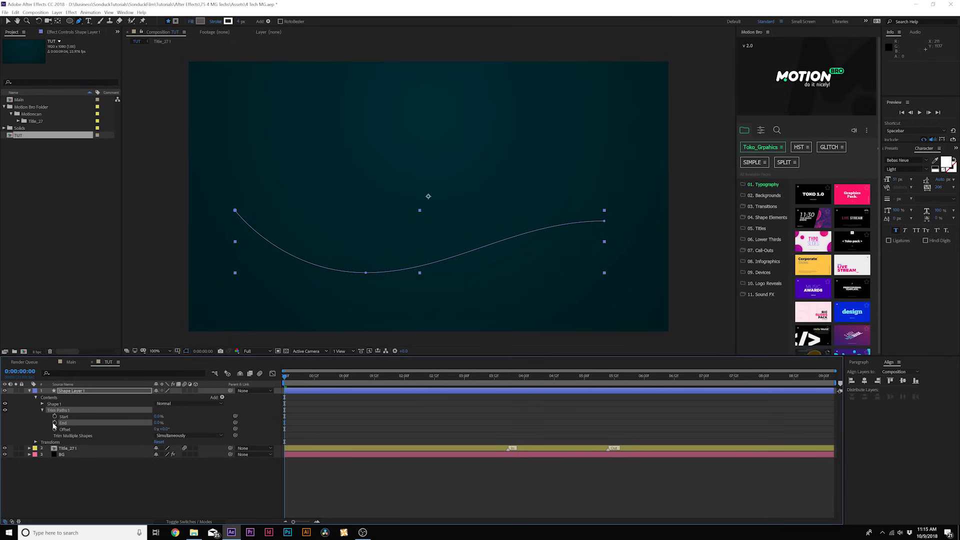
left_click(326, 383)
key("space")
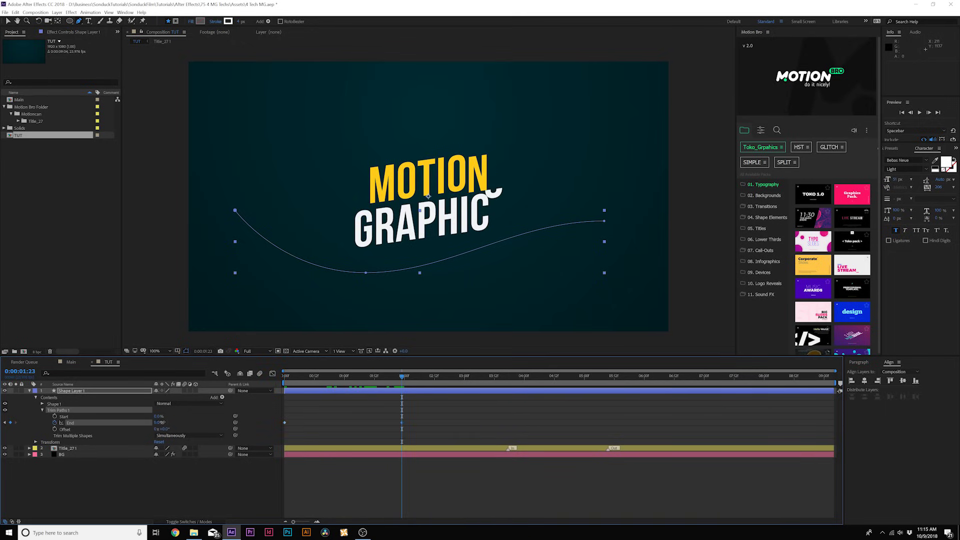
left_click_drag(162, 423, 211, 421)
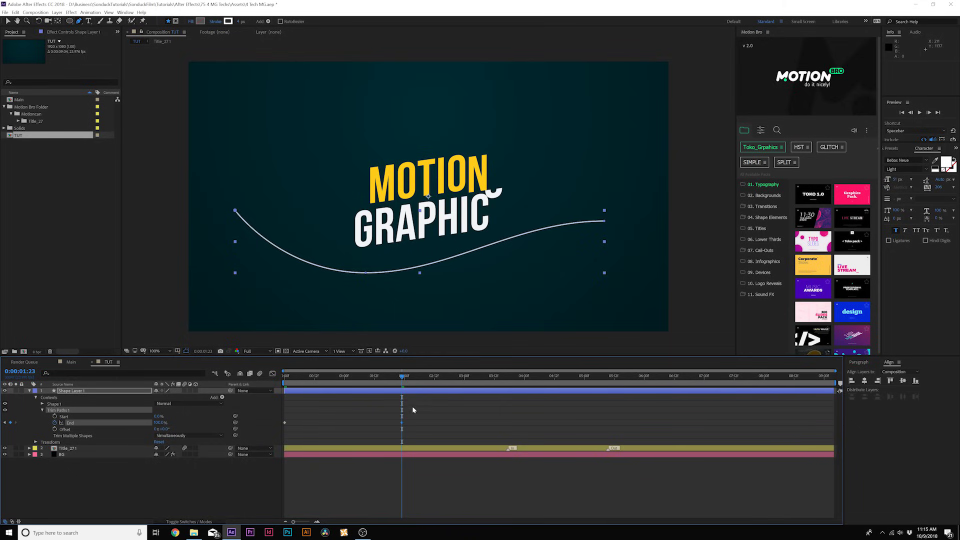
Step: Keyframe the Trim Paths Start value at 0% on 0:00:00:09 and 100% on 0:00:02:06
left_click_drag(299, 383, 300, 382)
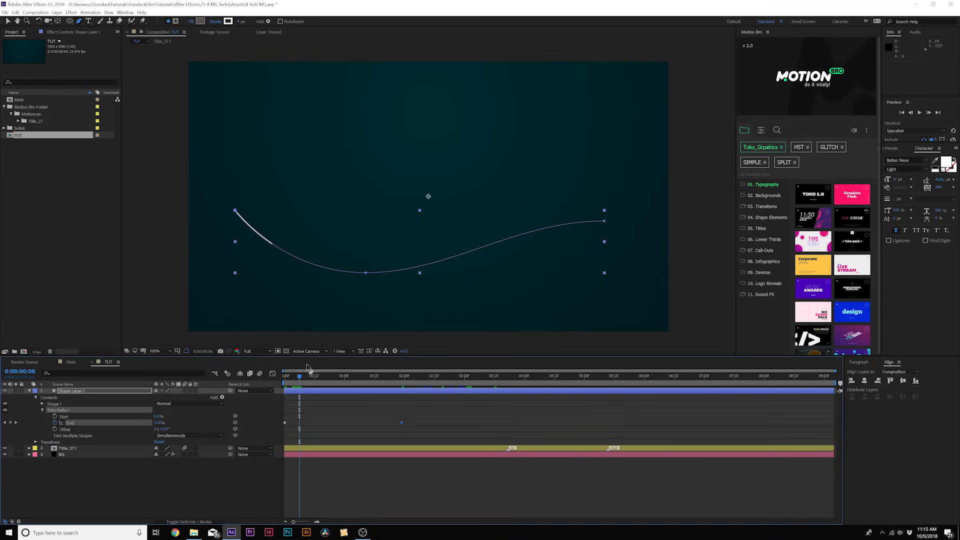
left_click(306, 375)
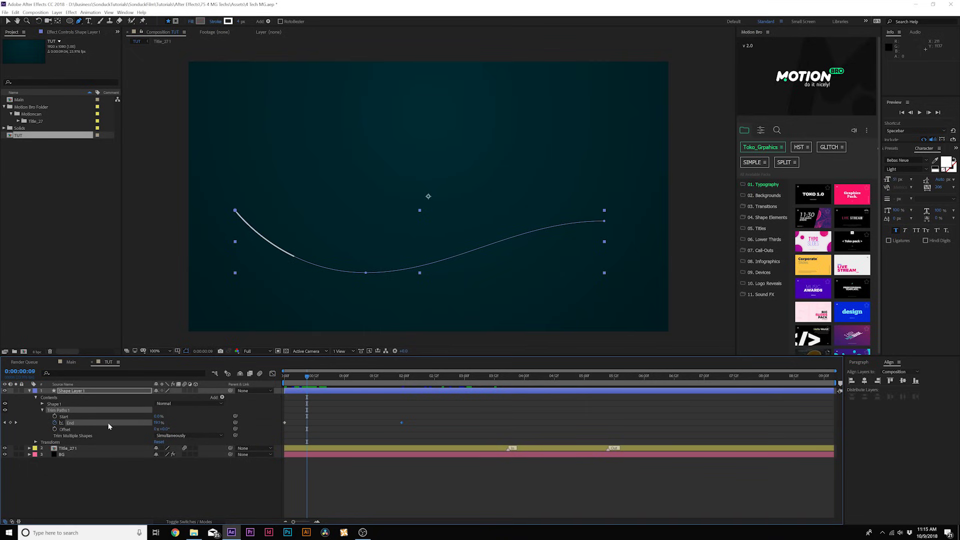
left_click(55, 415)
left_click(419, 378)
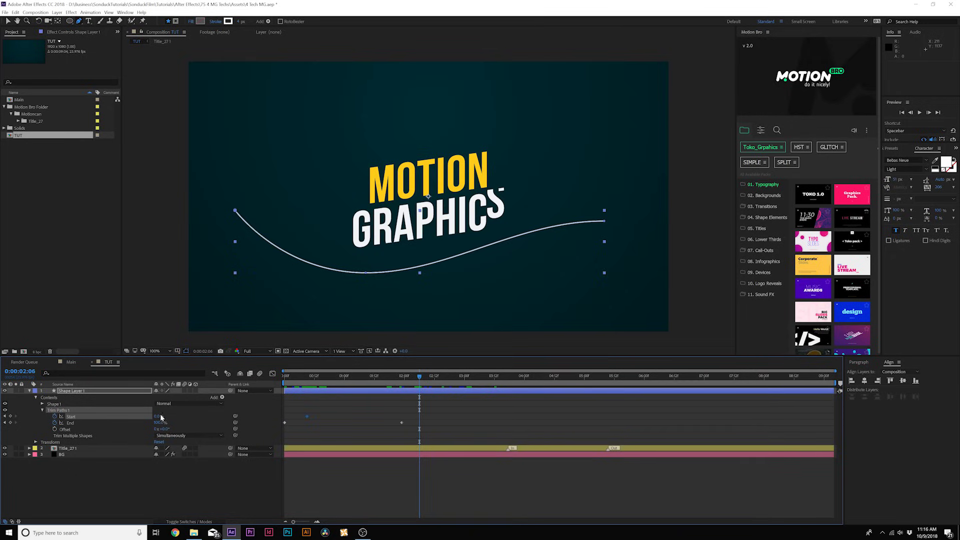
left_click_drag(158, 416, 208, 416)
left_click(236, 462)
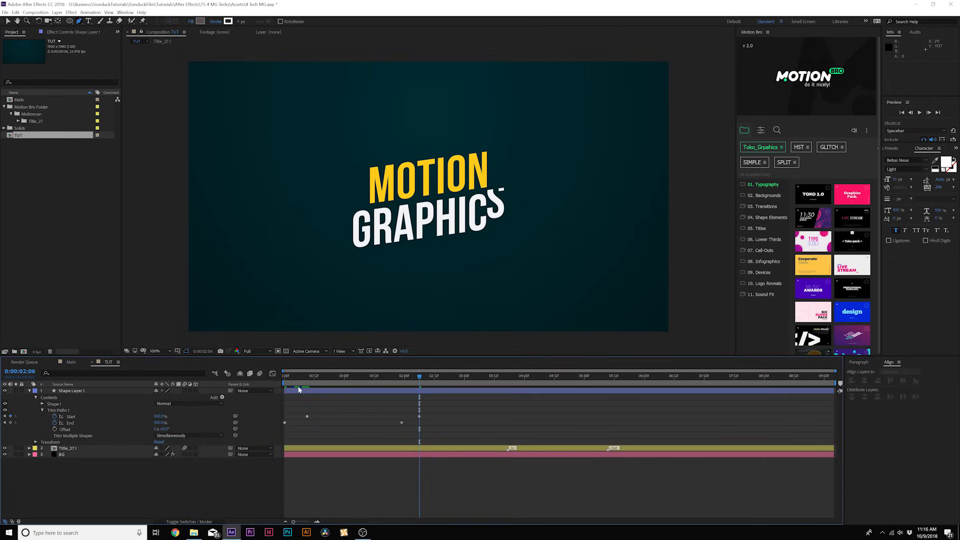
Step: Apply Easy Ease to all Start and End keyframes of the line's Trim Paths
left_click_drag(290, 383, 364, 384)
left_click_drag(462, 399, 256, 436)
key("F9")
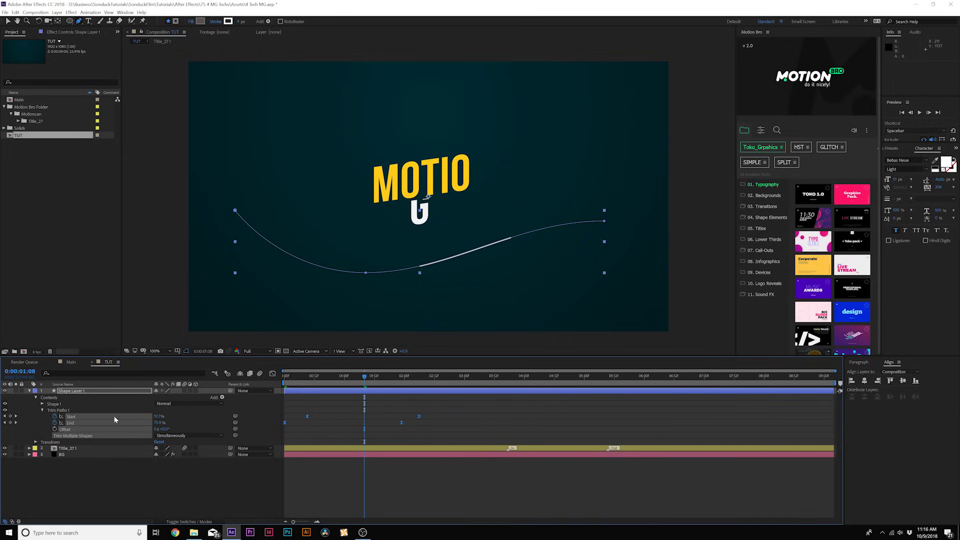
Step: Set the Line Cap of Shape 1's stroke to Round Cap
left_click(42, 404)
left_click(49, 417)
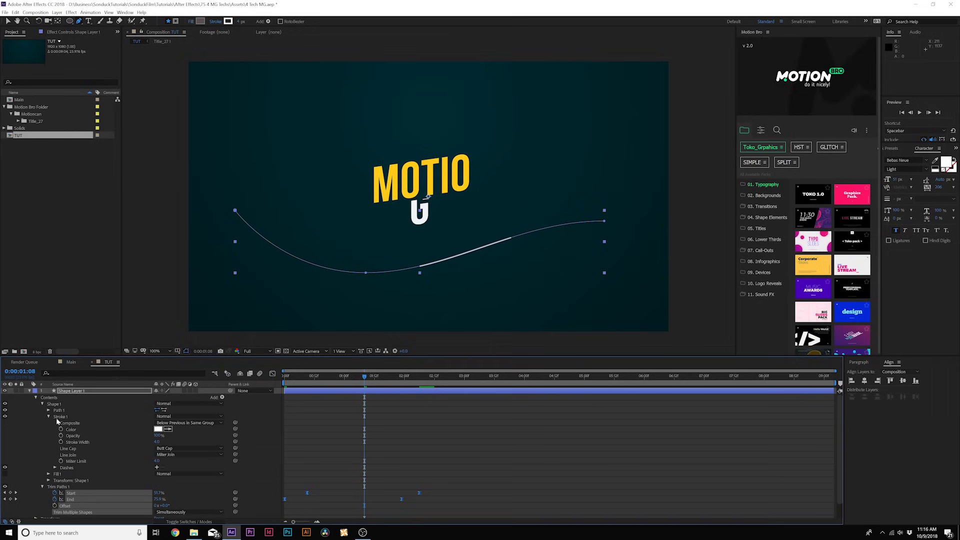
left_click(173, 449)
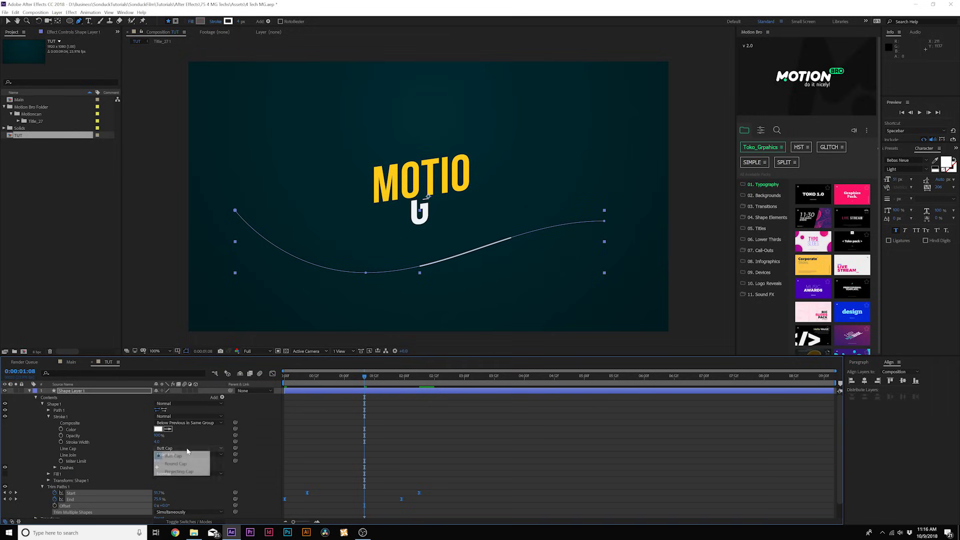
left_click(173, 463)
Step: Preview the line animation from the start and end the work area at 0:00:02:09
left_click_drag(364, 375, 268, 392)
key("space")
key("space")
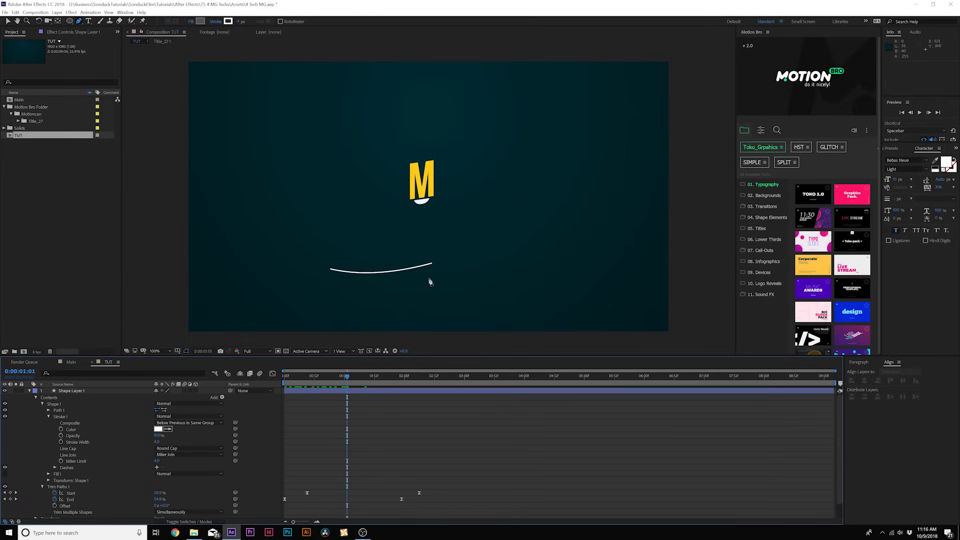
key("space")
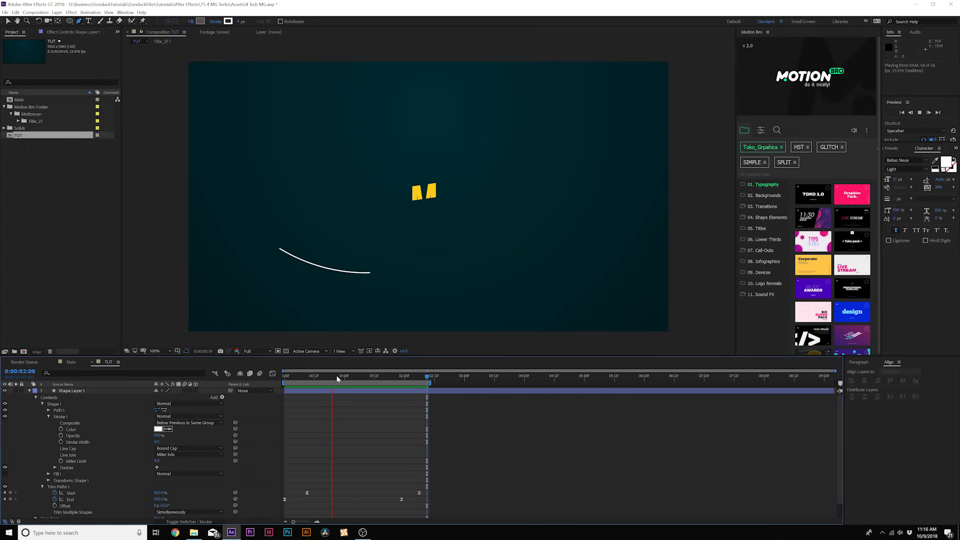
key("space")
Step: Collapse Shape Layer 1, rename it Line 1 and duplicate it
left_click(29, 391)
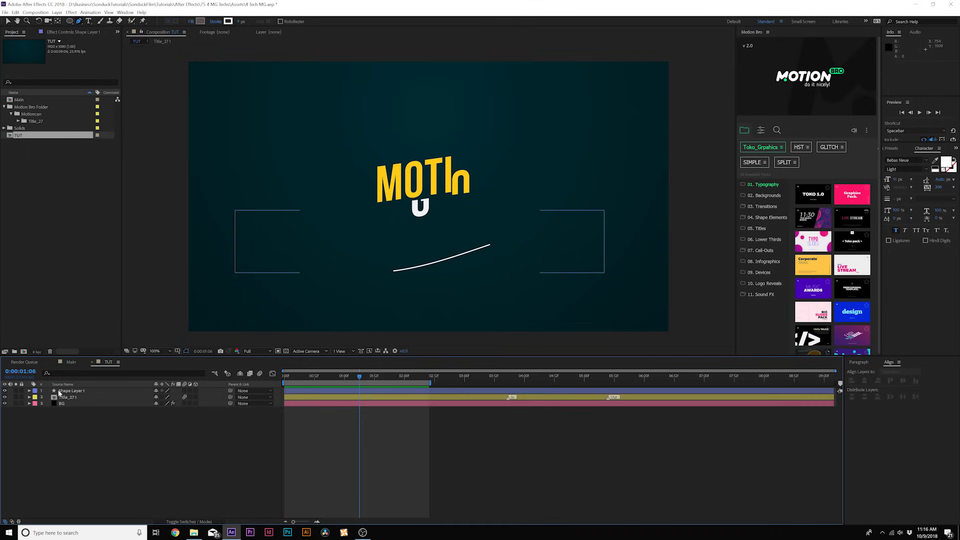
left_click(64, 391)
key("ctrl+d")
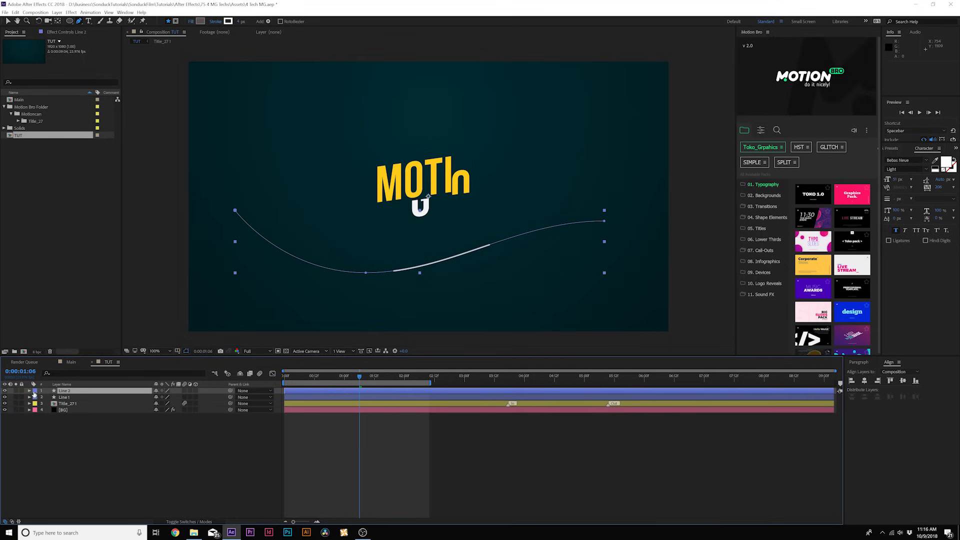
Step: Delete Shape 1 from the contents of the Line 2 layer, keeping its animated Trim Paths
key("u")
left_click(42, 410)
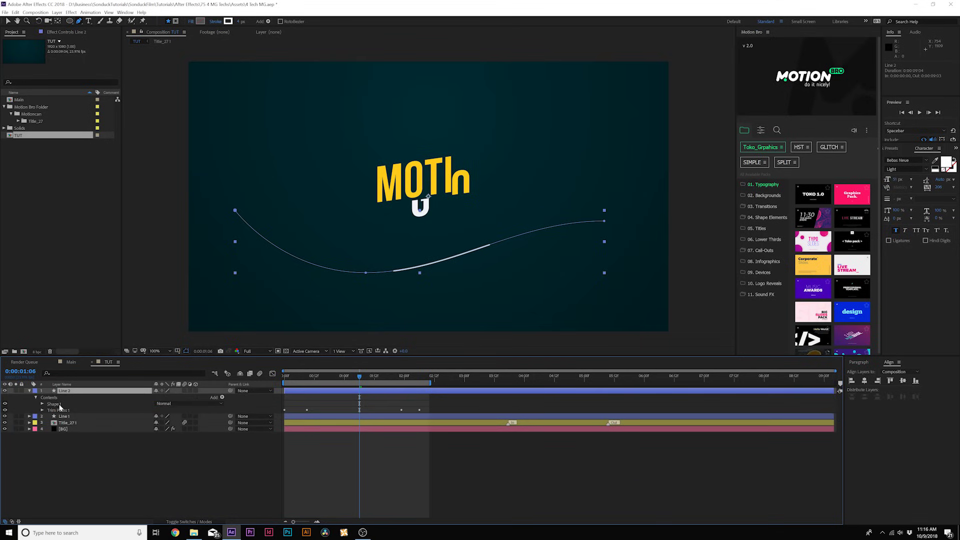
left_click(55, 404)
key("Delete")
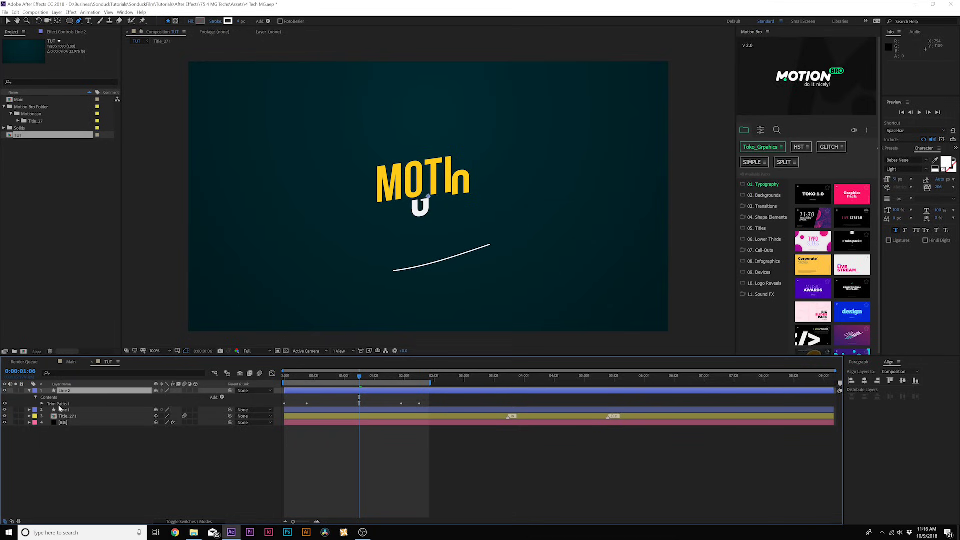
Step: Draw a short curved line to the left of the title inside the Line 2 layer
left_click(332, 161)
left_click_drag(308, 232, 341, 259)
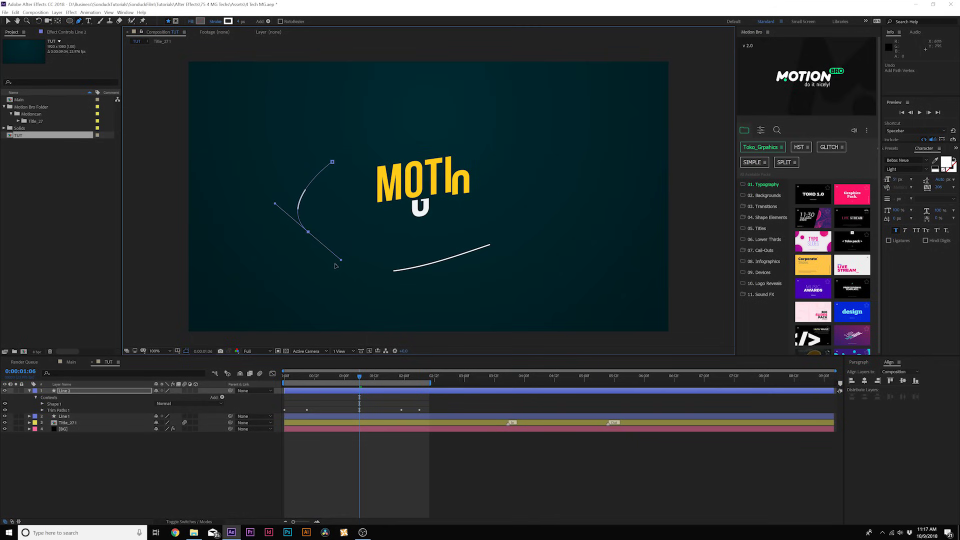
left_click(78, 451)
Step: Draw a second short curve in the Line 2 layer, rising along the right side of the title
left_click(64, 391)
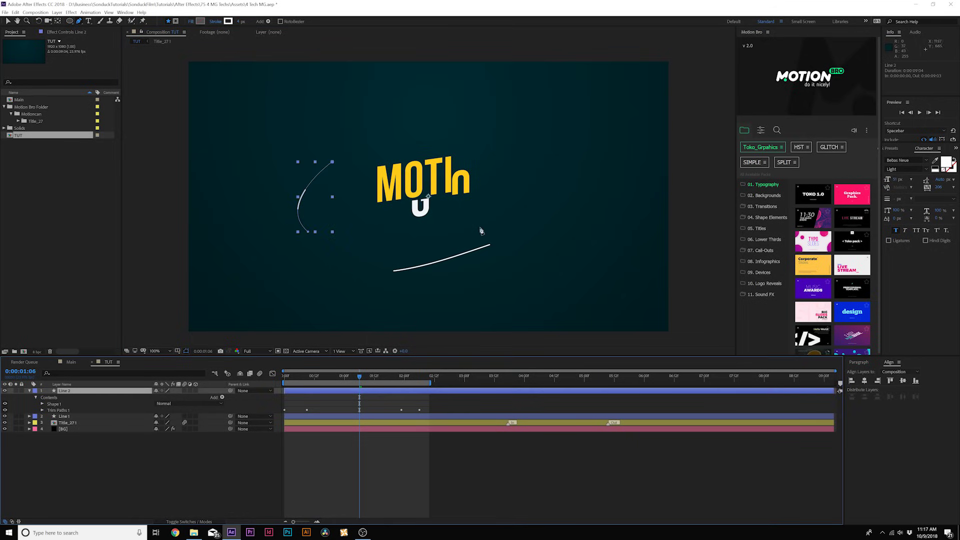
left_click_drag(517, 229, 524, 226)
left_click_drag(536, 164, 529, 136)
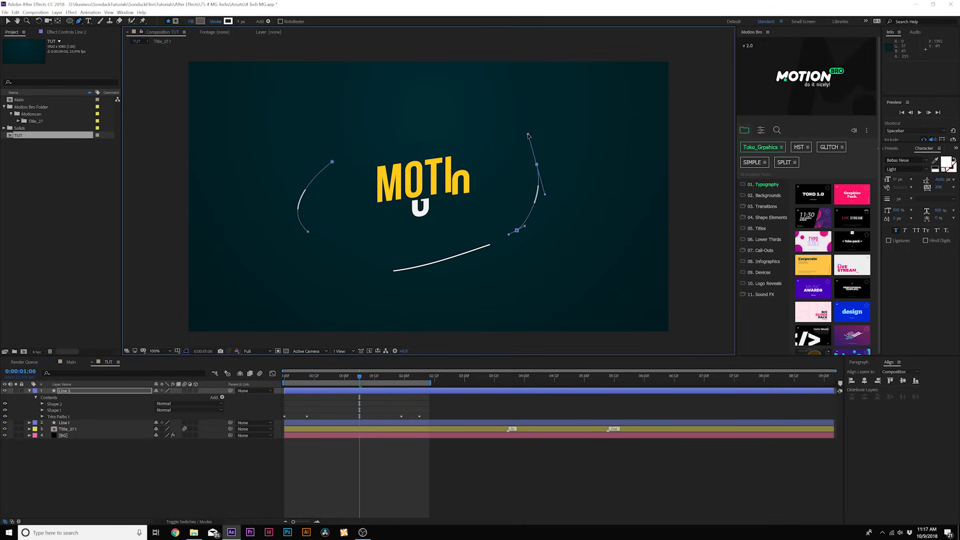
left_click(124, 495)
Step: Draw a third short curve in the Line 2 layer, at the lower left below the title
left_click(70, 391)
left_click(218, 249)
left_click_drag(239, 266, 259, 284)
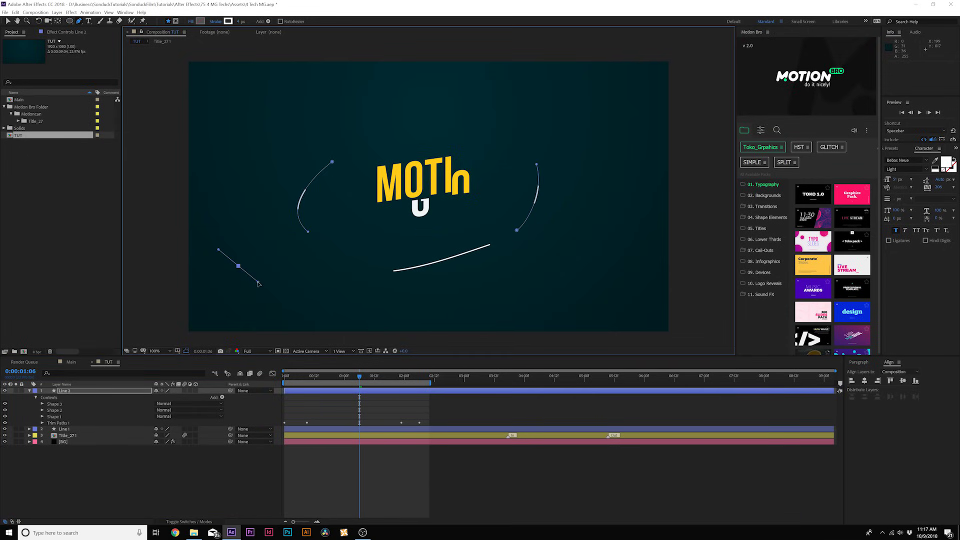
left_click(138, 503)
Step: Move Line 2's final Start and End keyframes earlier together, placing the End keyframe at 0:00:00:21, and preview the faster strokes
left_click_drag(359, 376, 381, 383)
left_click(121, 394)
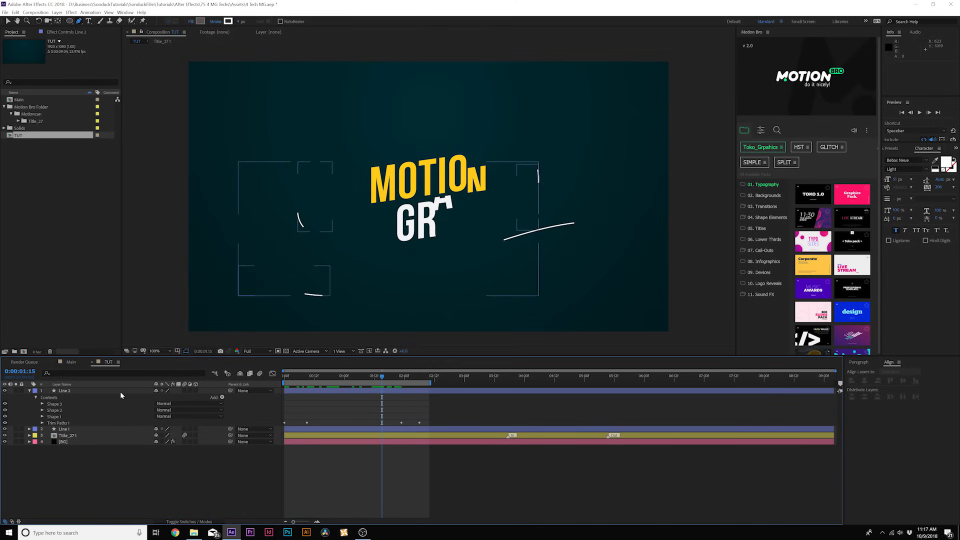
left_click(69, 392)
key("u")
left_click_drag(441, 398, 336, 408)
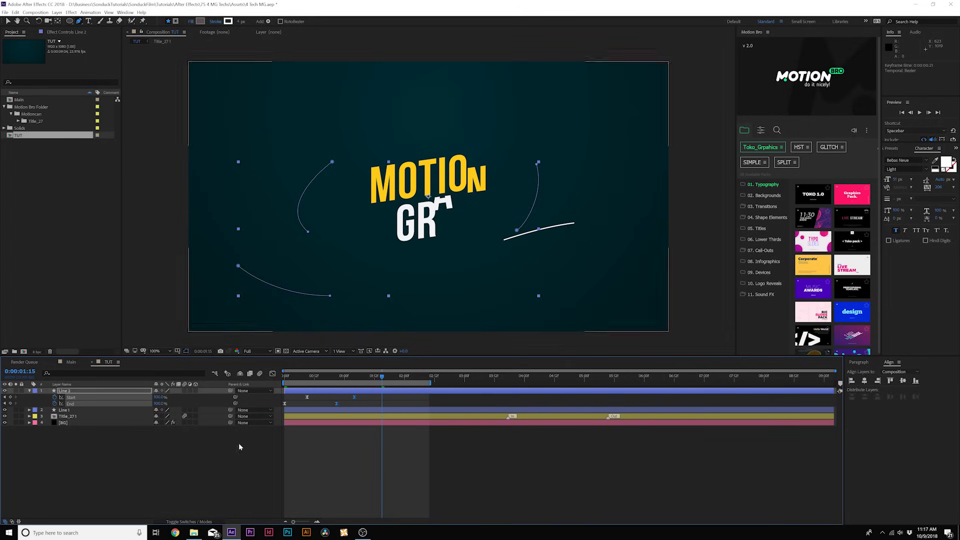
left_click(238, 443)
key("space")
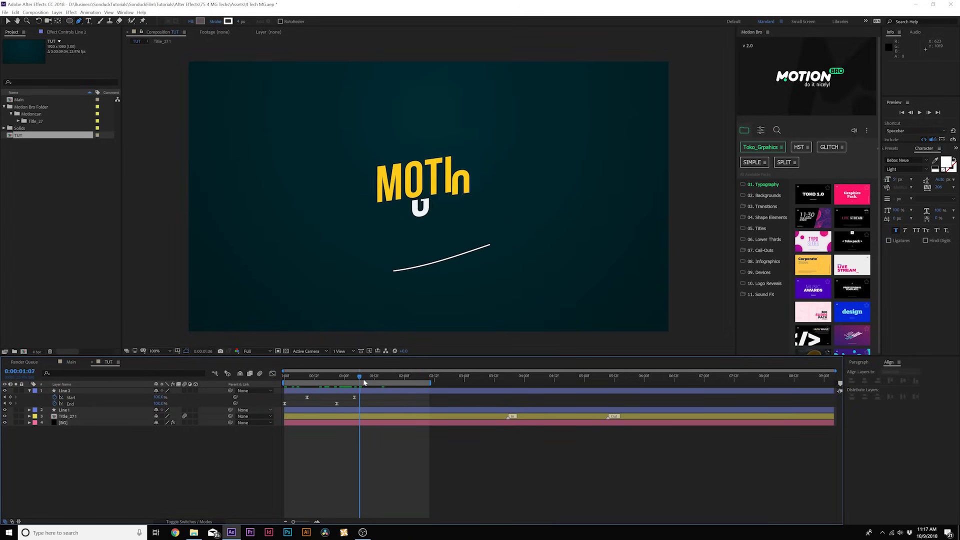
Step: Duplicate the Line 2 layer and reveal the copy's animated Start and End properties
left_click(75, 390)
left_click(75, 390)
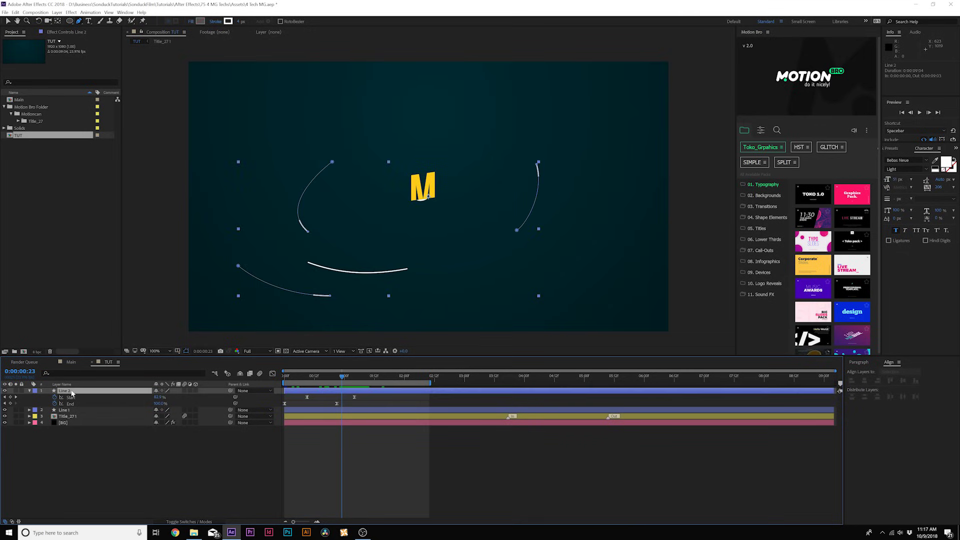
left_click(29, 391)
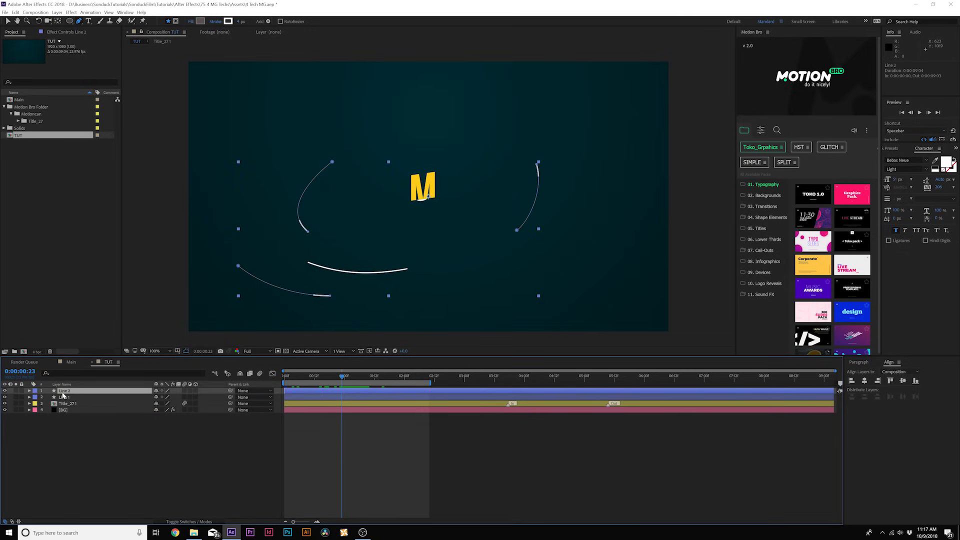
key("ctrl+d")
key("u")
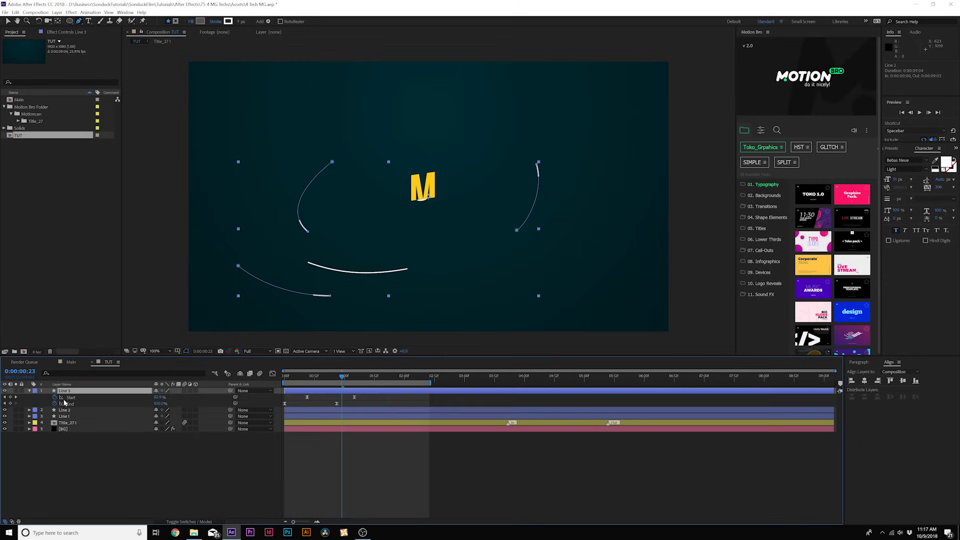
Step: Delete the three copied shapes from the Line 3 layer, keeping its Trim Paths, and start a new pen path above the title
key("u")
key("u")
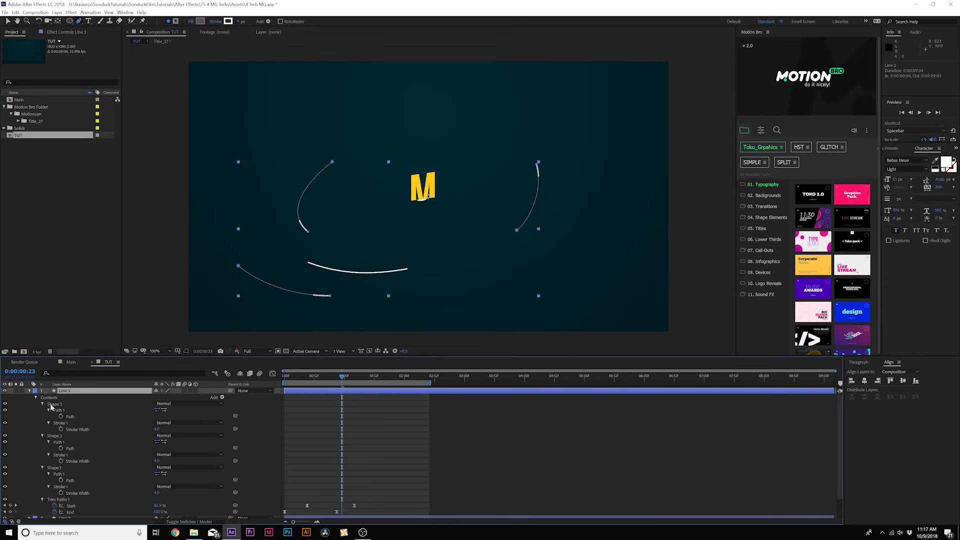
left_click(42, 403, "ctrl")
left_click(53, 418)
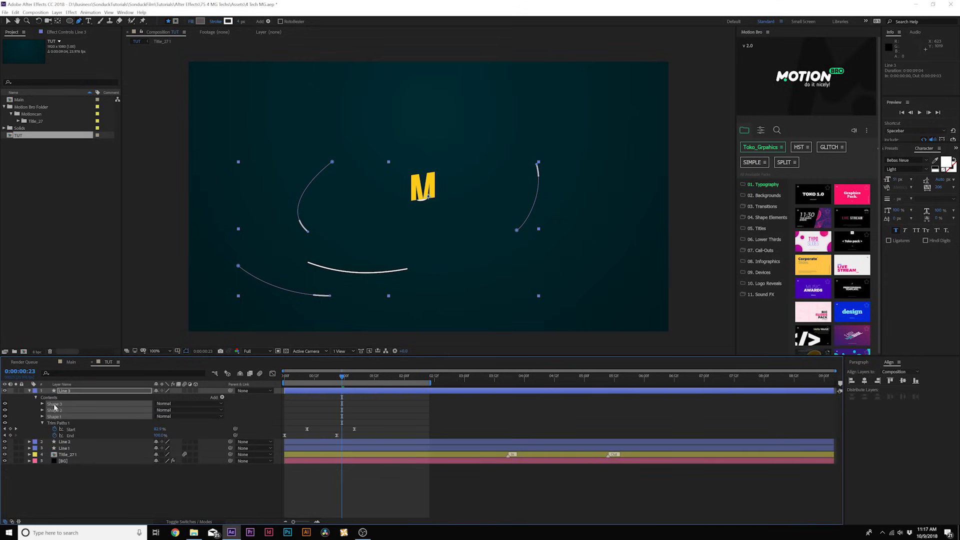
key("u")
left_click(53, 400)
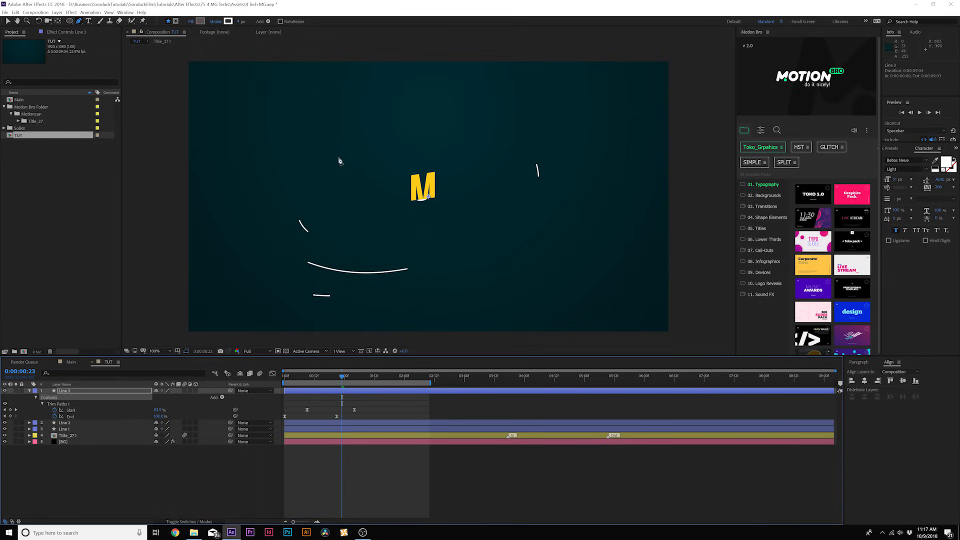
left_click(365, 138)
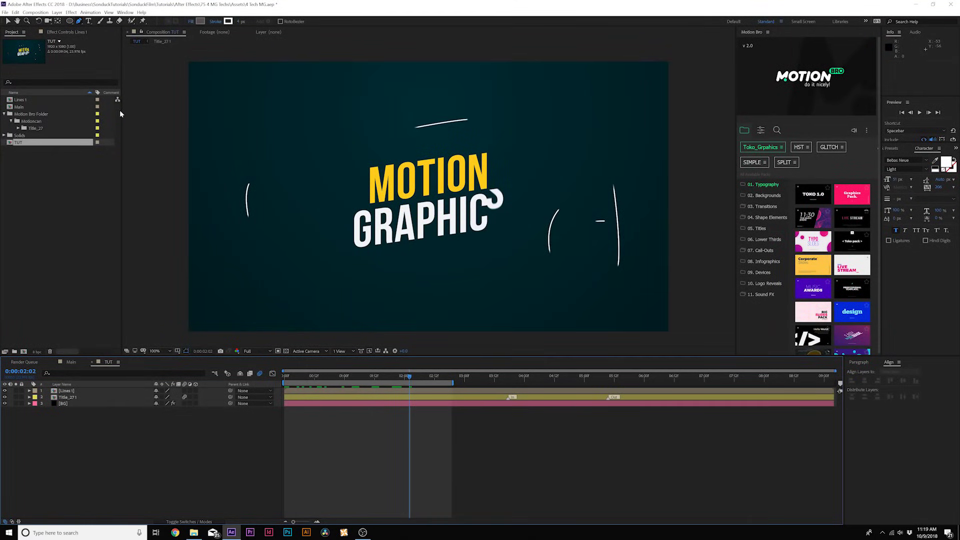
Step: Draw a small stroked circle with the Ellipse tool, above and to the left of the title
left_click_drag(445, 377, 479, 377)
left_click(70, 21)
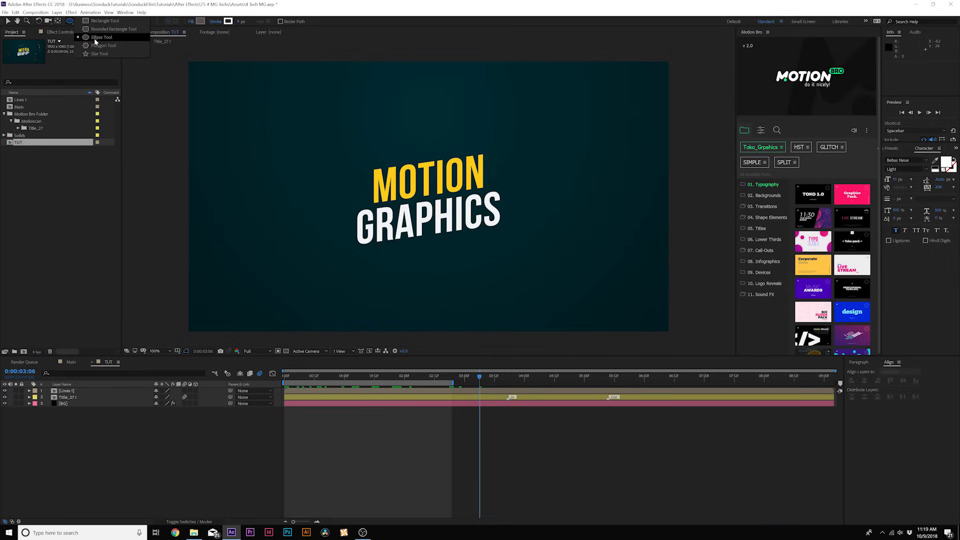
left_click(98, 38)
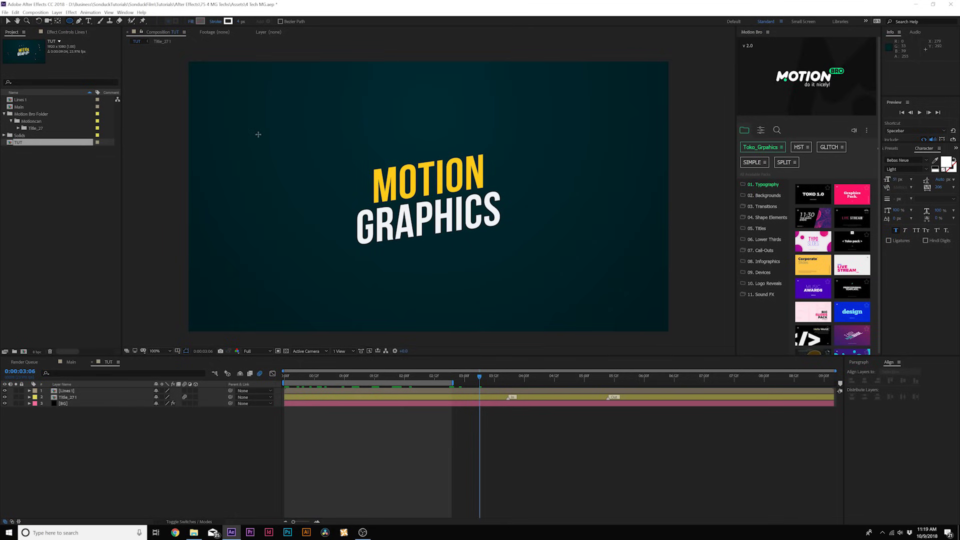
left_click_drag(258, 134, 273, 149)
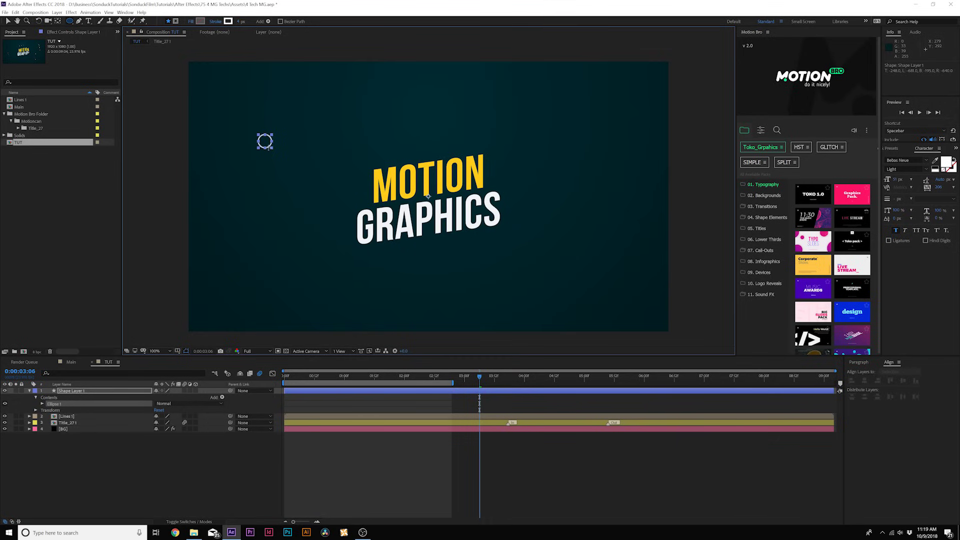
left_click(96, 475)
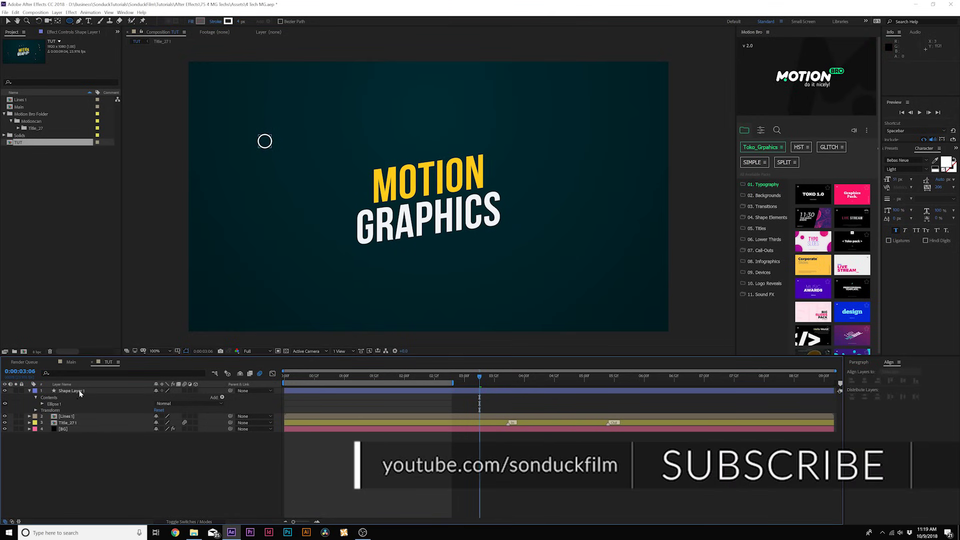
Step: Keyframe the circle's Stroke Width at 4 on 0:00:01:03 and at 0 on 0:00:01:12
left_click(191, 390)
left_click(42, 404)
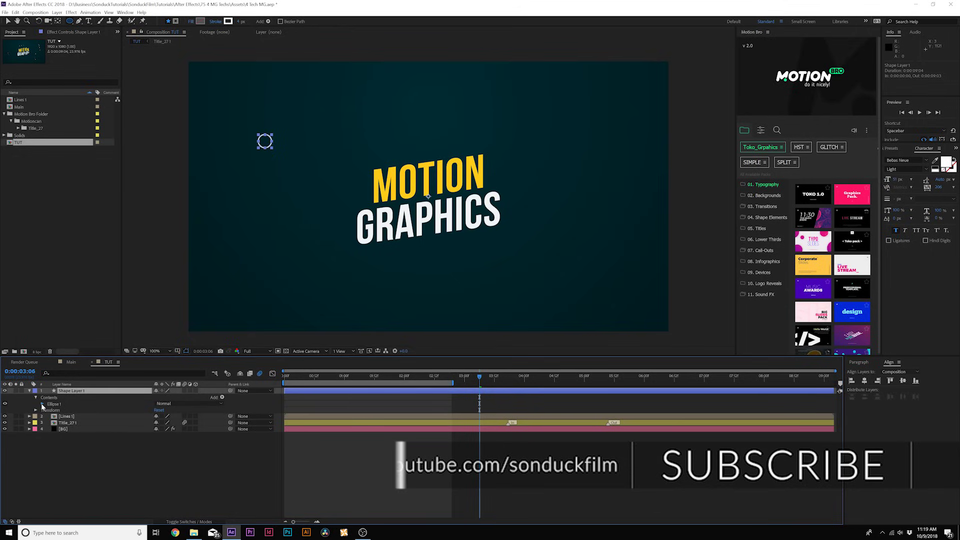
mouse_move(357, 375)
left_mouse_down()
mouse_move(390, 377)
mouse_move(352, 380)
left_mouse_up()
left_click(48, 417)
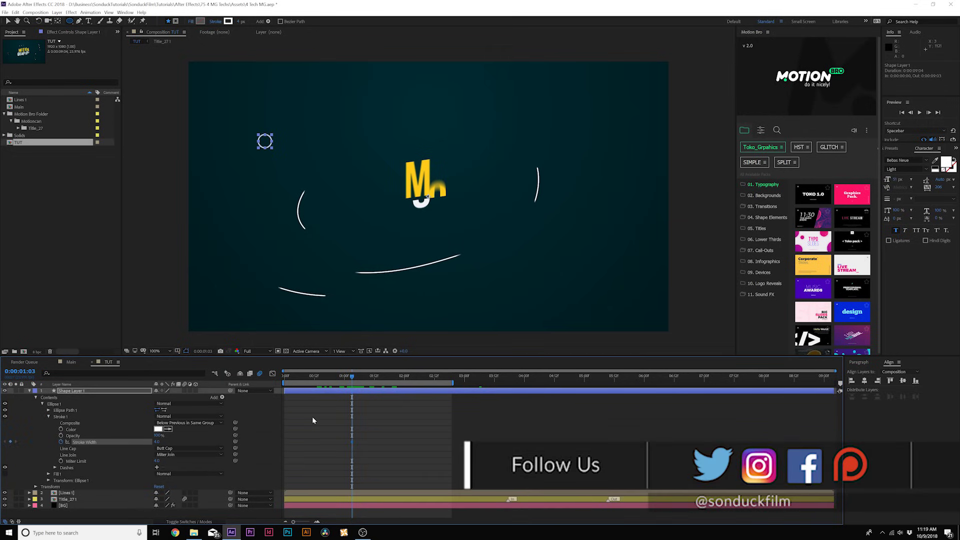
left_click_drag(353, 376, 374, 377)
left_click(159, 441)
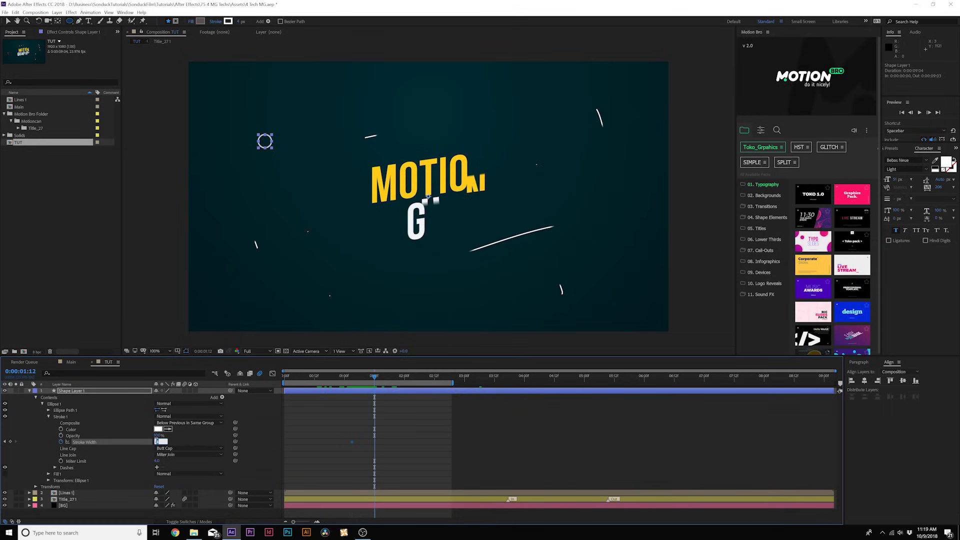
type("0")
key("Return")
Step: Animate the ellipse's Scale from 0% at 0:00:00:00 to 100% at 0:00:01:12, and preview the growing circle
mouse_move(352, 376)
left_mouse_down()
mouse_move(383, 380)
mouse_move(284, 378)
left_mouse_up()
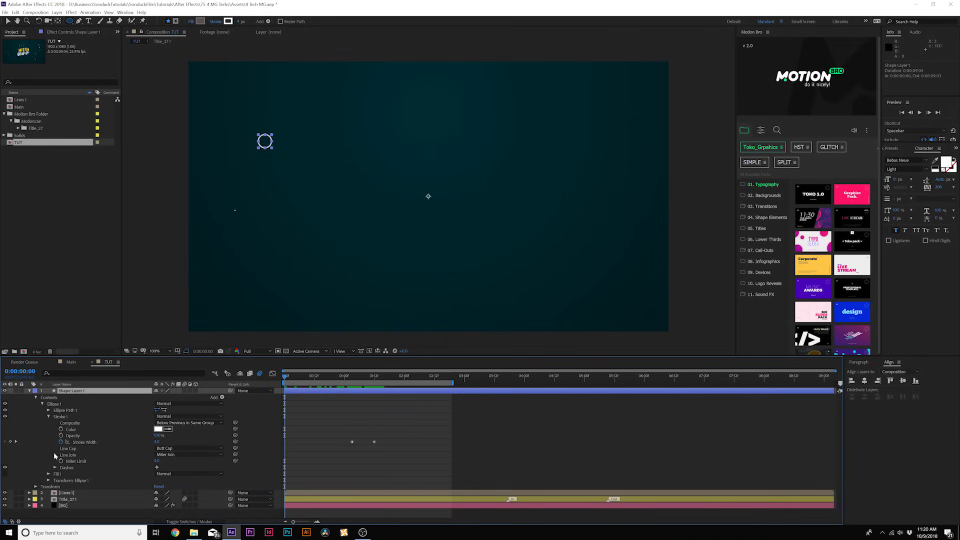
left_click(49, 480)
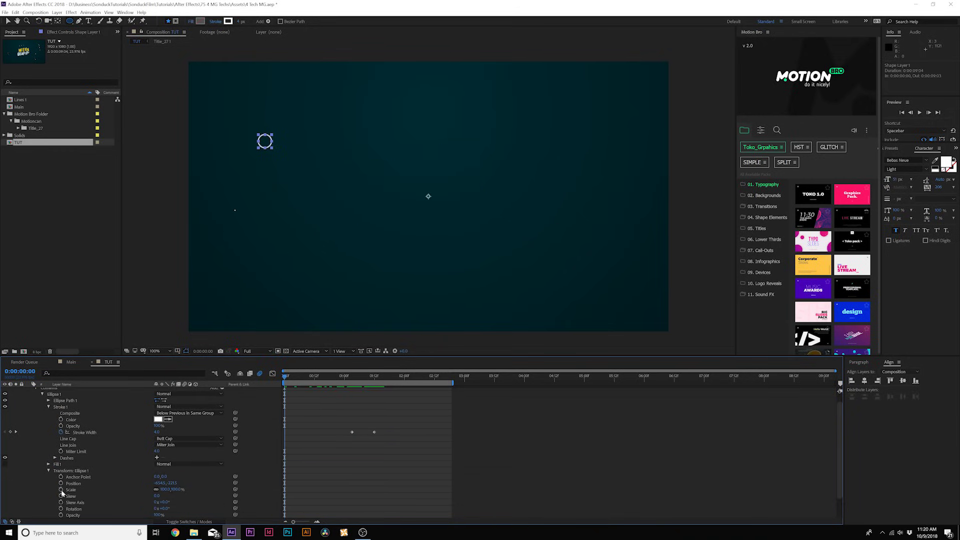
left_click(61, 490)
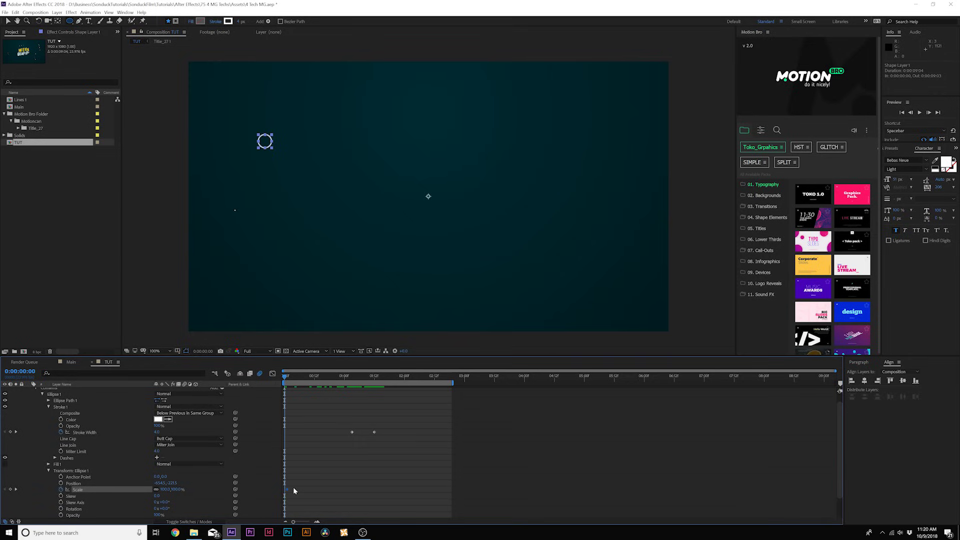
left_click_drag(287, 489, 374, 489)
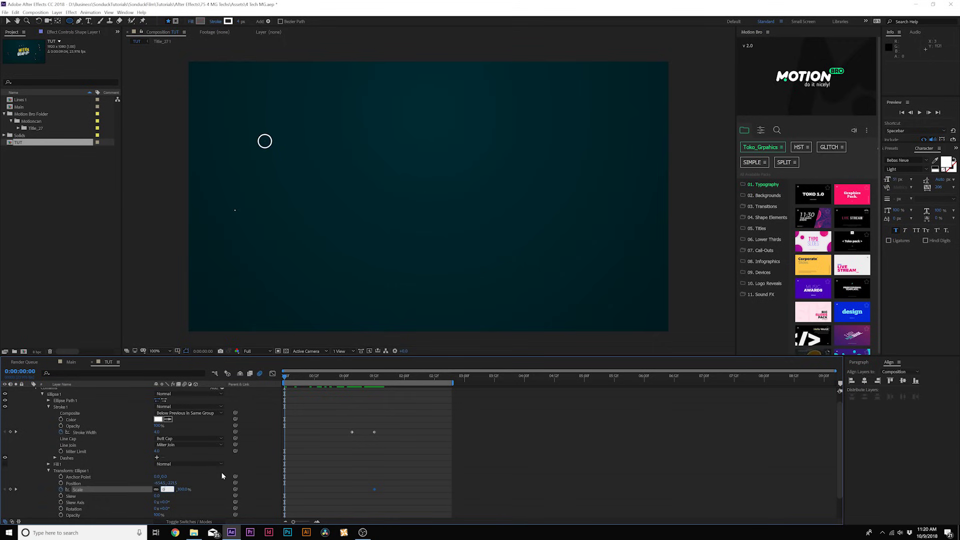
key("space")
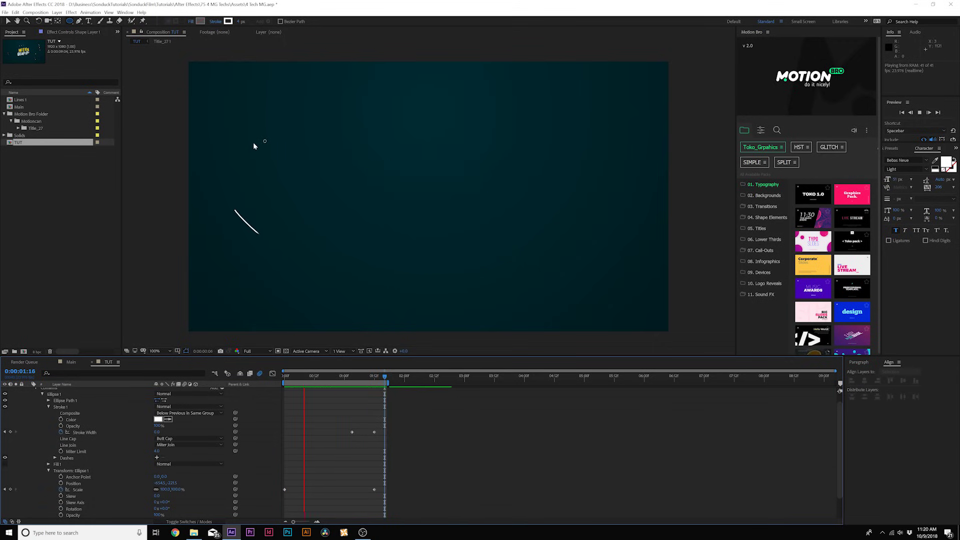
key("space")
Step: Shift the Stroke Width keyframes and the final Scale keyframe earlier together, then apply Easy Ease to all the circle's keyframes and preview
left_click_drag(340, 409, 389, 492)
left_click_drag(351, 433, 332, 433)
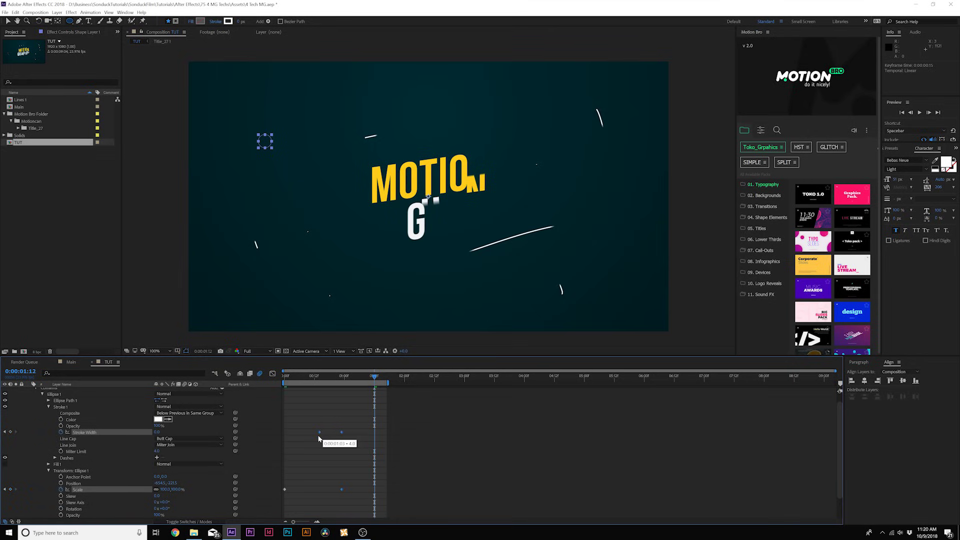
left_click(309, 409)
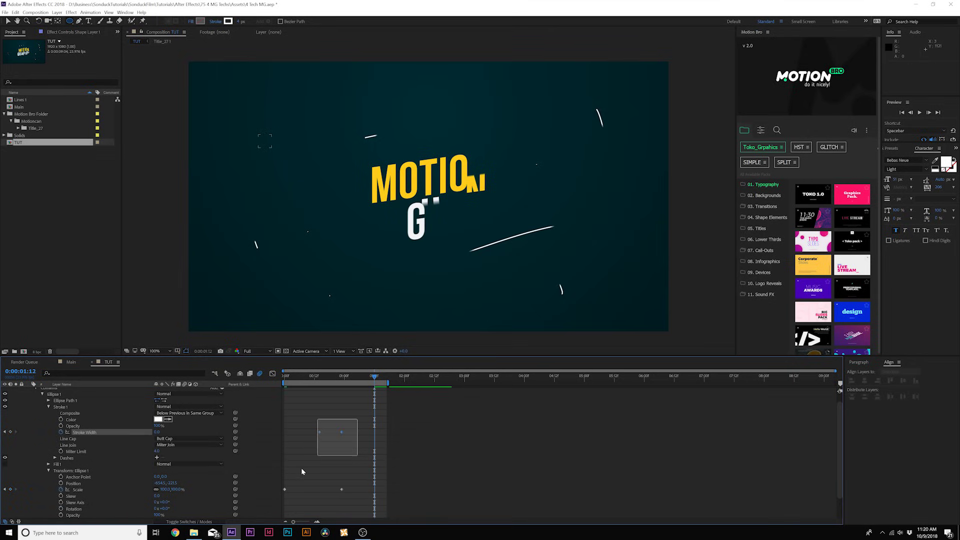
left_click_drag(301, 472, 267, 513)
key("space")
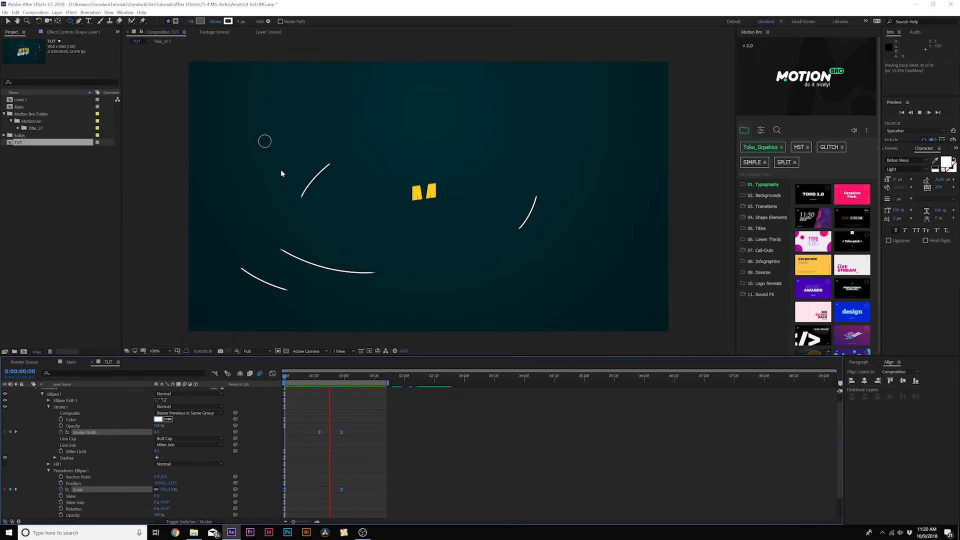
Step: Collapse the circle's shape layer, split it at 0:00:01:05 and delete the part after the split
key("u")
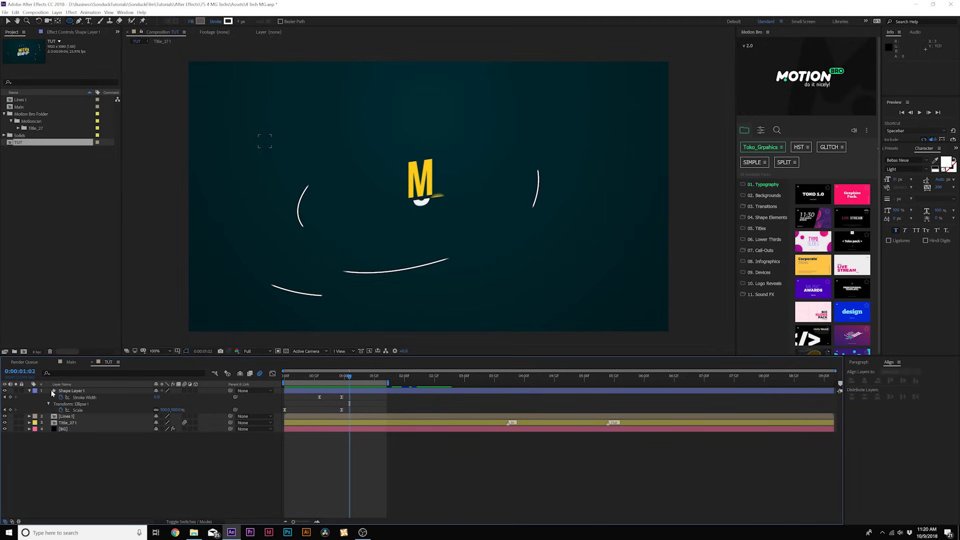
left_click(66, 391)
key("u")
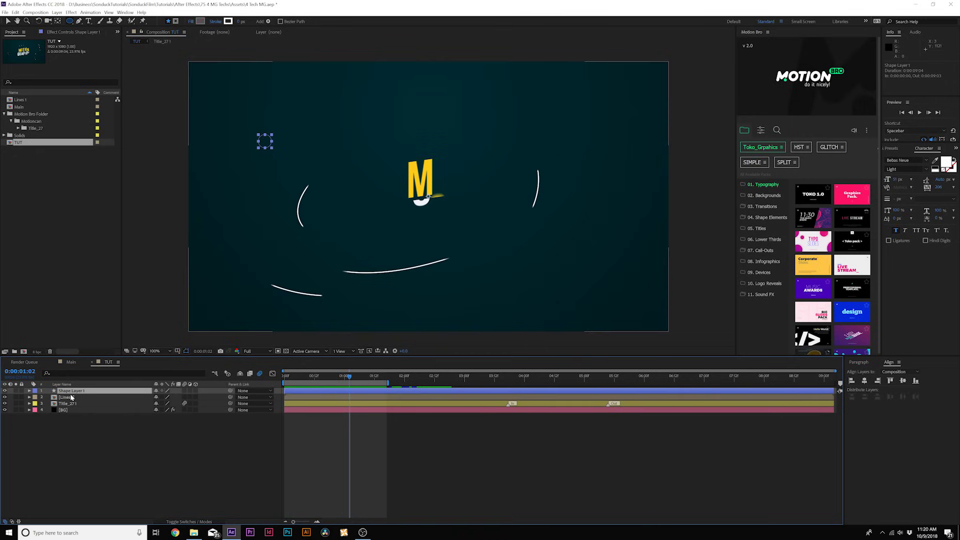
left_click_drag(350, 381, 359, 386)
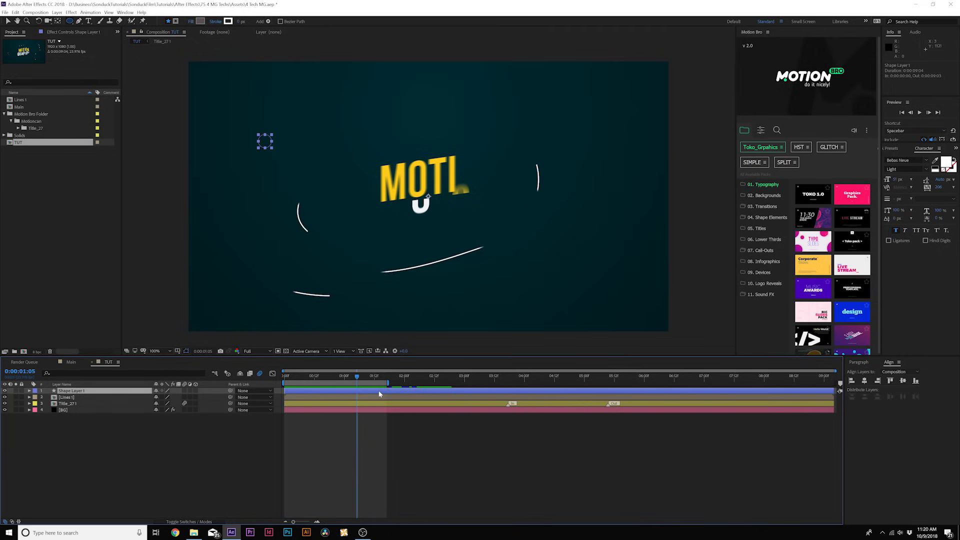
key("ctrl+shift+d")
key("Delete")
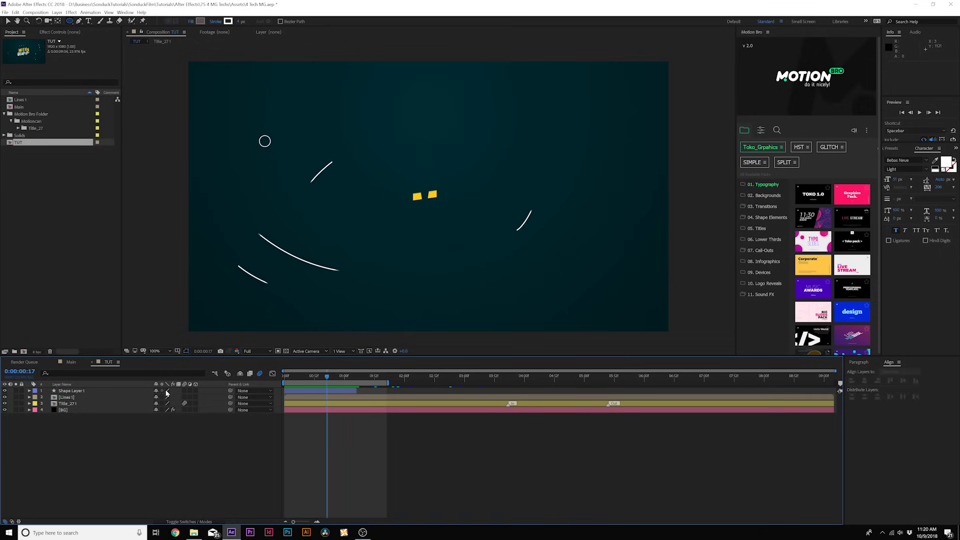
Step: Rename the shape layer Circle, duplicate it and place the copy above the title
left_click(112, 391)
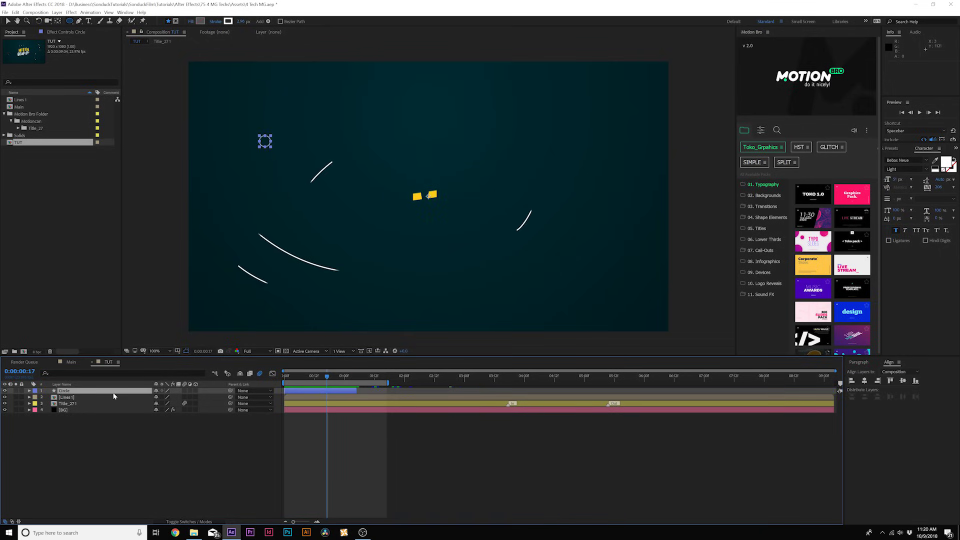
key("ctrl+d")
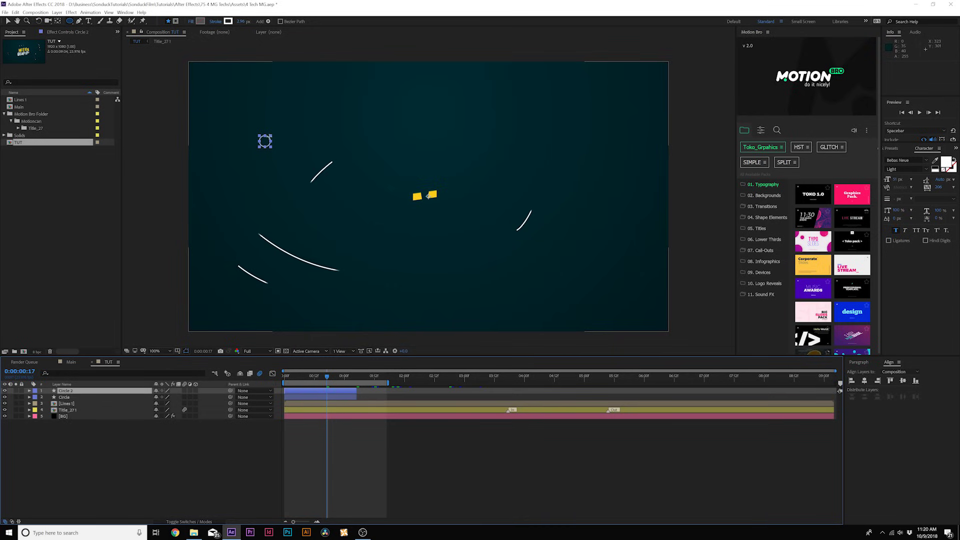
key("v")
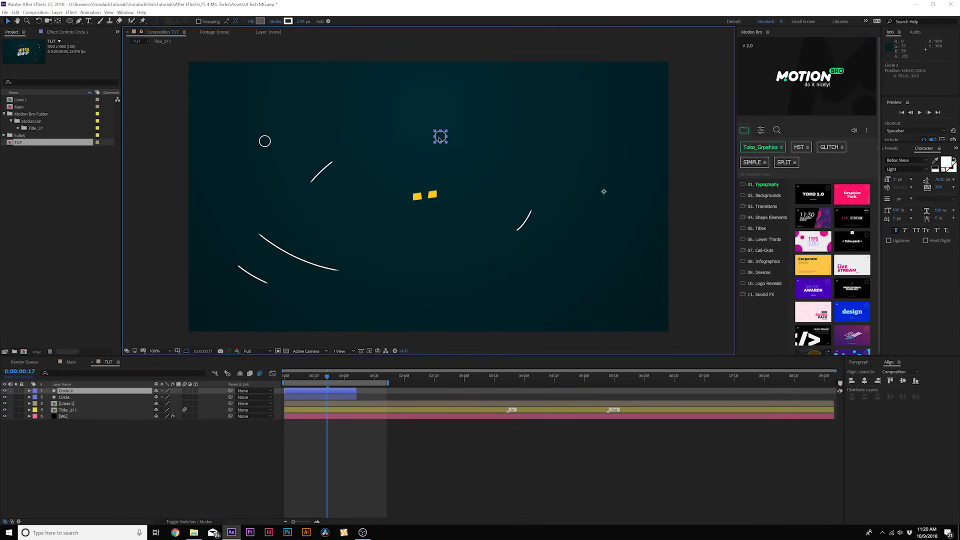
Step: Make four more duplicates of the circle, placing them at the lower right, below, at the left and at the upper right of the title
key("ctrl+d")
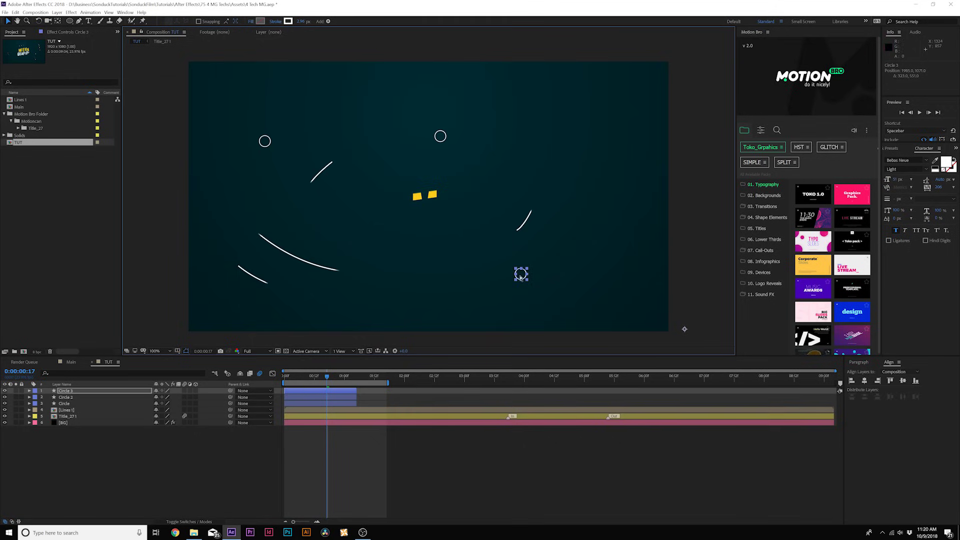
key("ctrl+d")
left_click_drag(521, 275, 467, 272)
key("ctrl+d")
left_click_drag(387, 272, 257, 210)
key("ctrl+d")
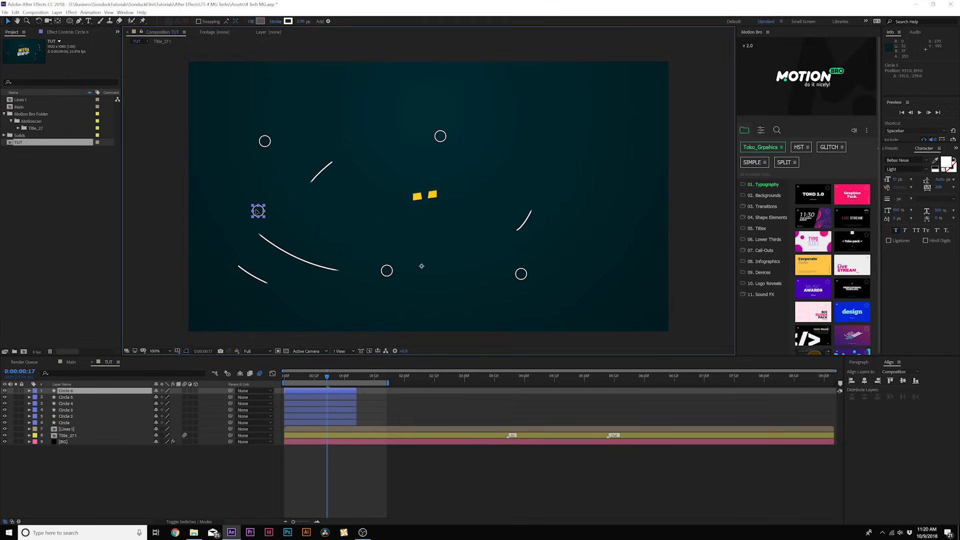
left_click(16, 12)
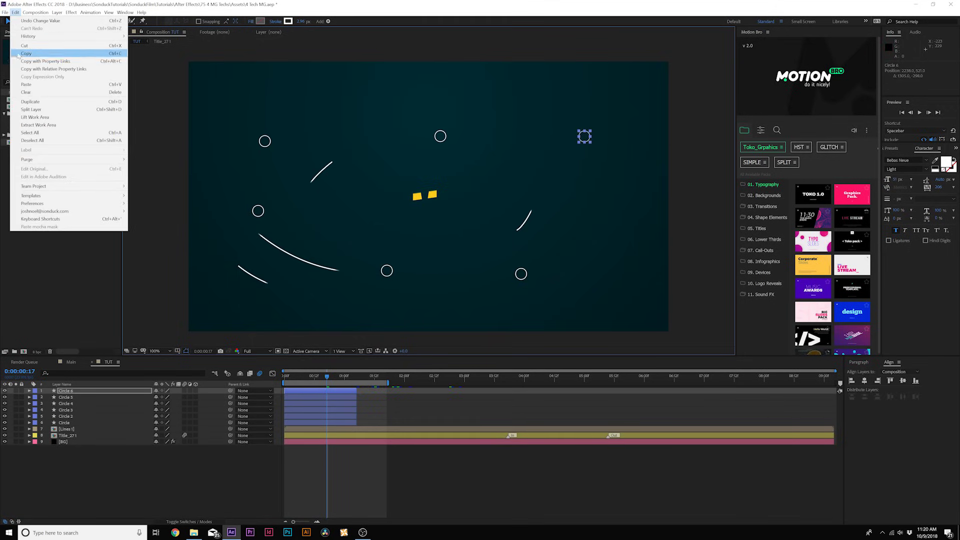
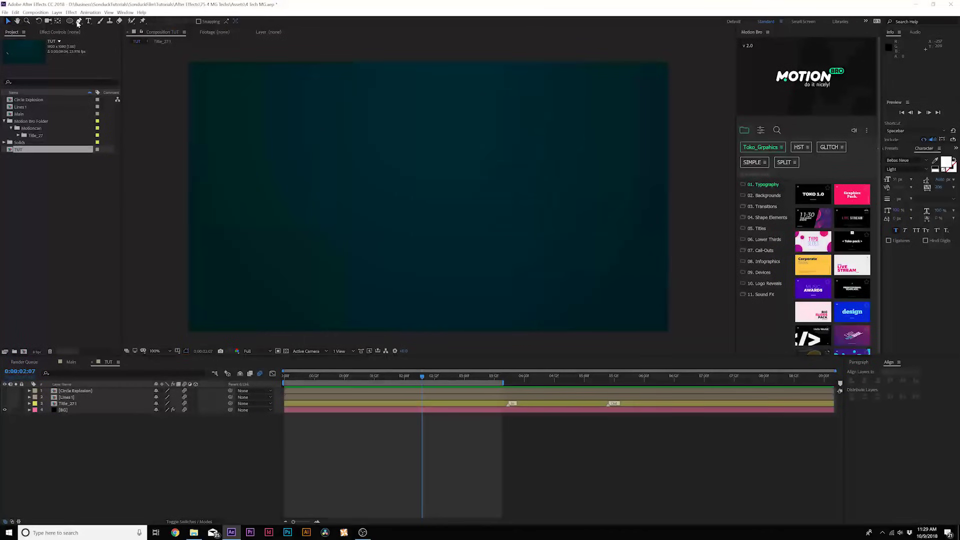
Step: Draw a short vertical line straight up from the exact centre of the composition with the Pen tool, aligned to the title-safe centre mark
left_click(78, 22)
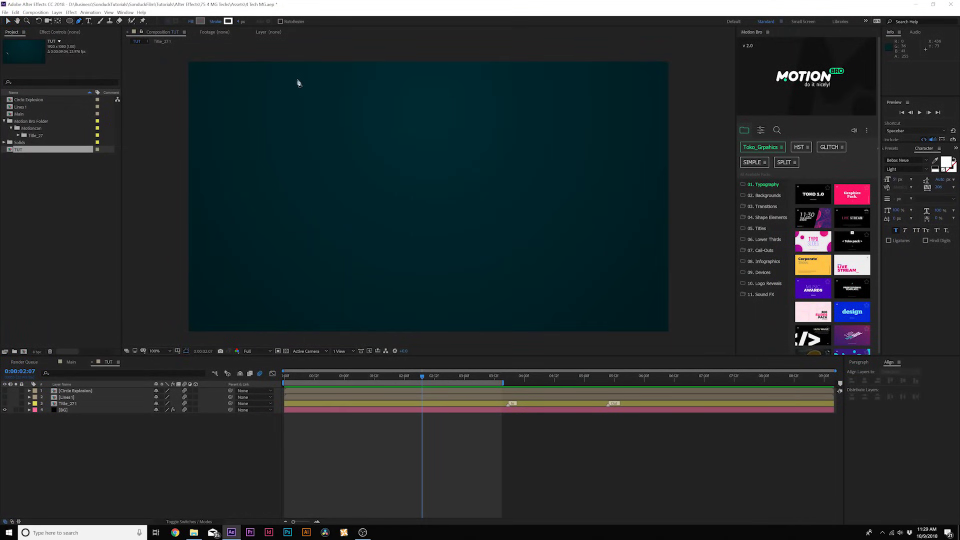
key("semicolon")
key("apostrophe")
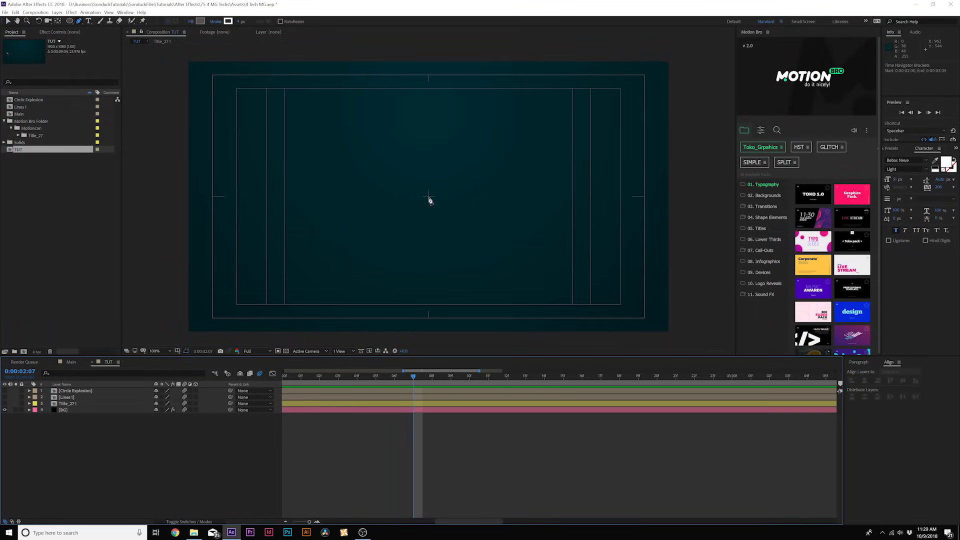
scroll(430, 200, "up", 4)
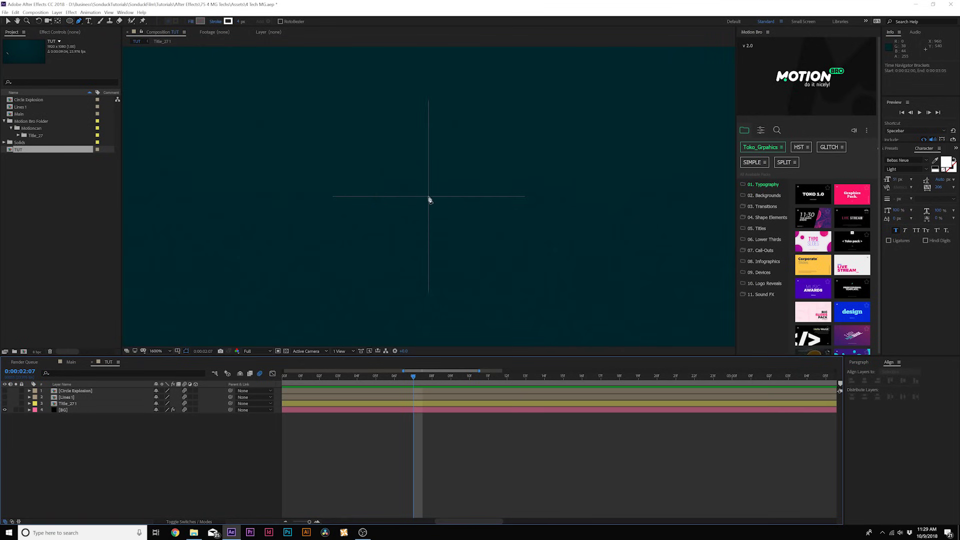
left_click(429, 198)
scroll(430, 190, "down", 6)
left_click(429, 179)
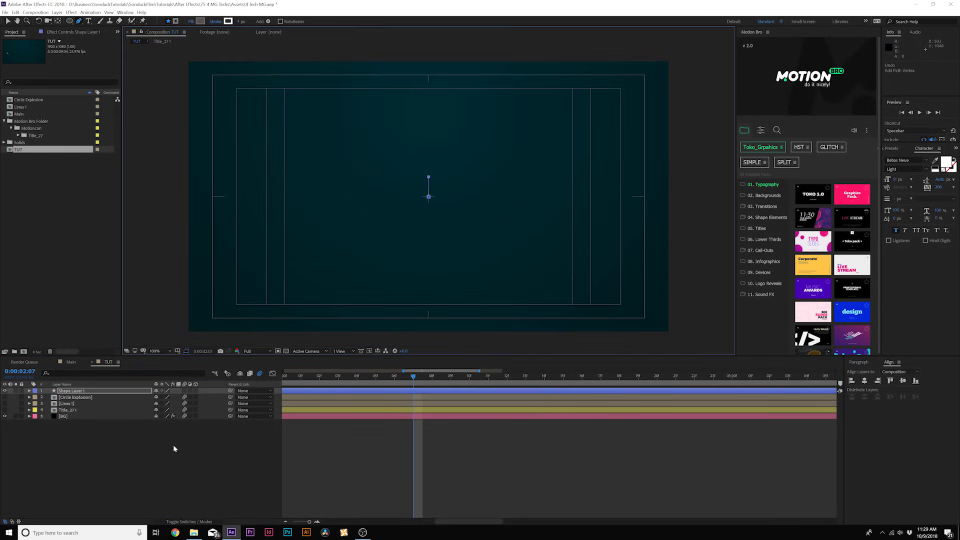
left_click(188, 438)
key("period")
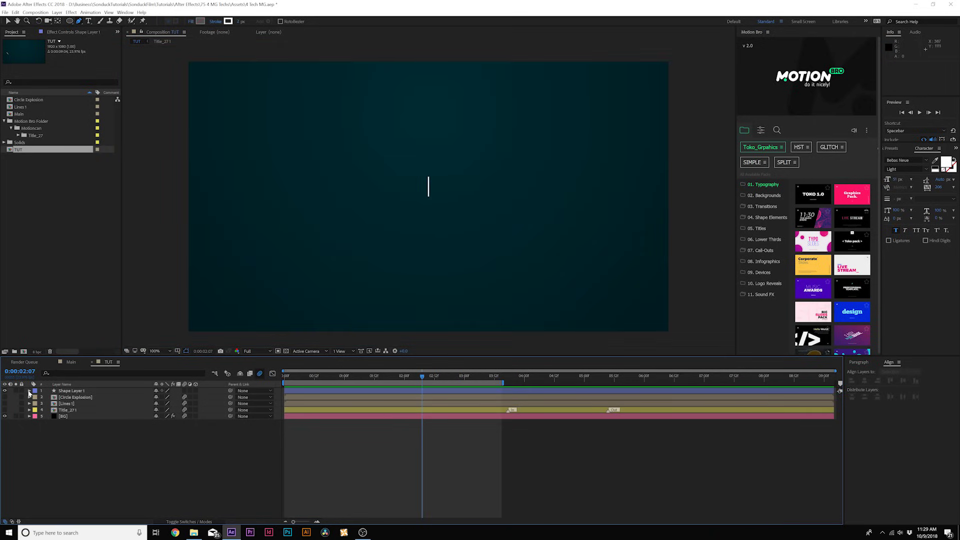
Step: Add a Repeater to the line's shape layer and set its Copies to 18
left_click(29, 391)
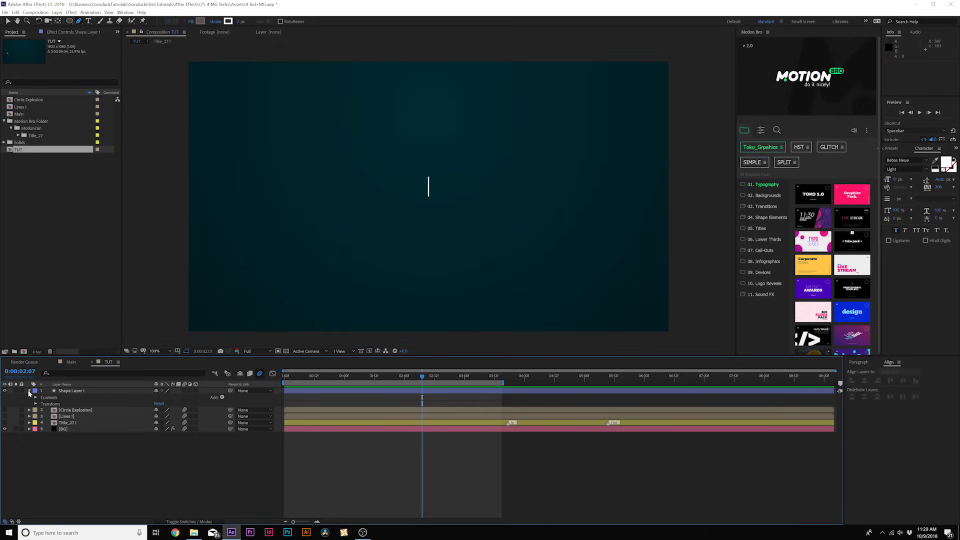
left_click(222, 398)
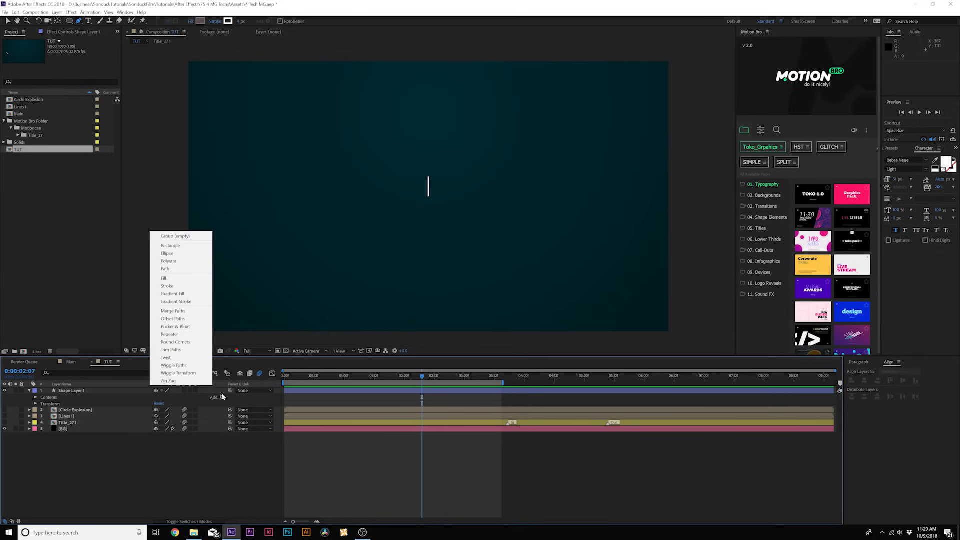
left_click(183, 334)
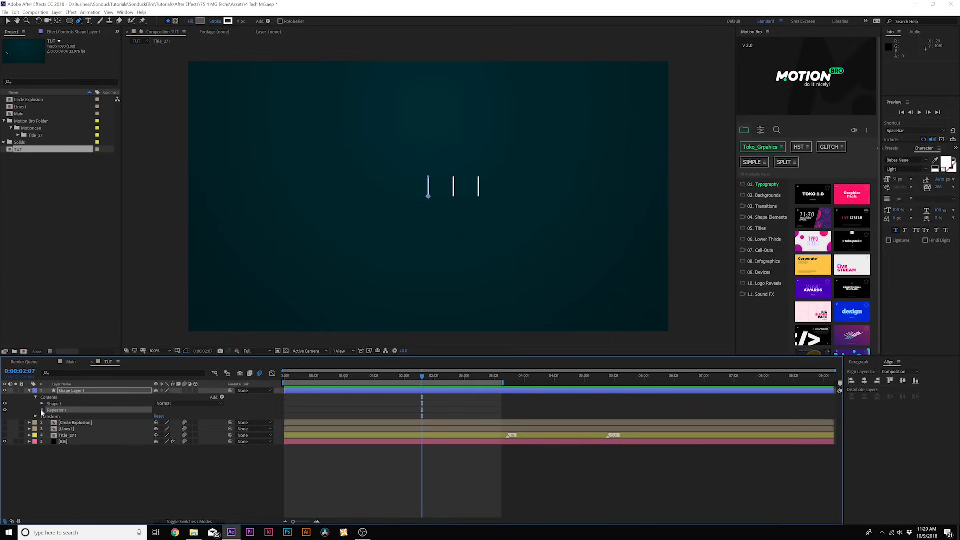
left_click(42, 410)
left_click_drag(156, 416, 190, 416)
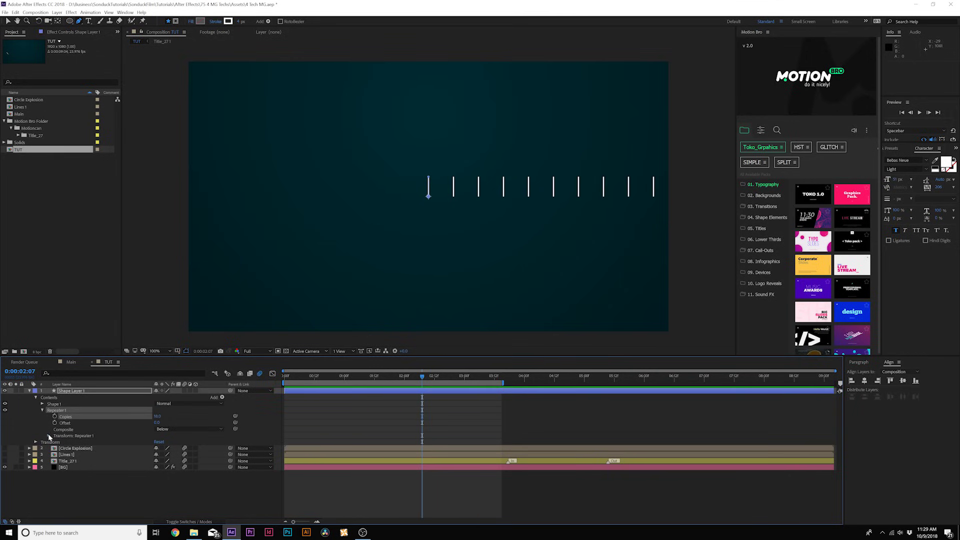
Step: Set the Repeater's transform to X position 0, rotation 20° and vertical anchor point 196 so the lines form a ring
left_click(48, 436)
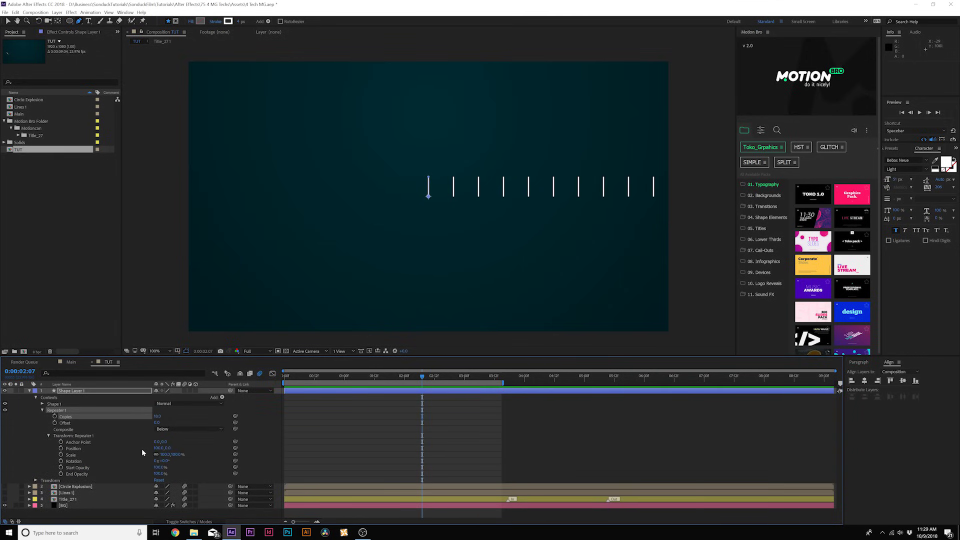
left_click_drag(156, 449, 171, 450)
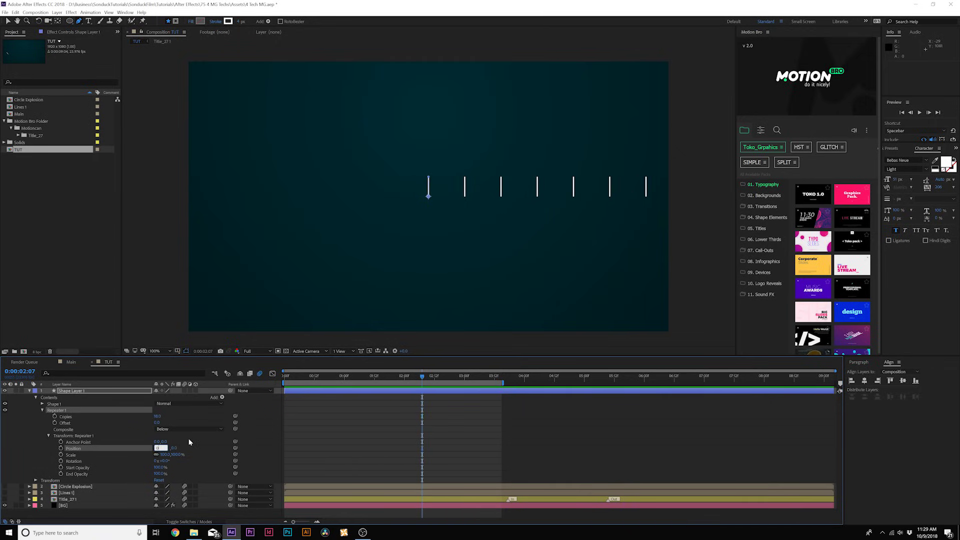
key("Return")
left_click_drag(164, 460, 173, 460)
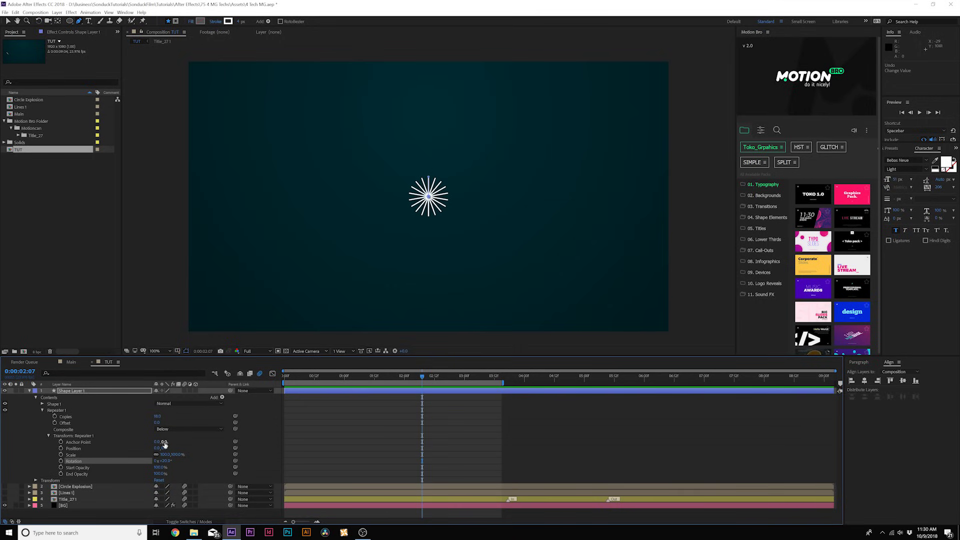
left_click_drag(164, 444, 237, 442)
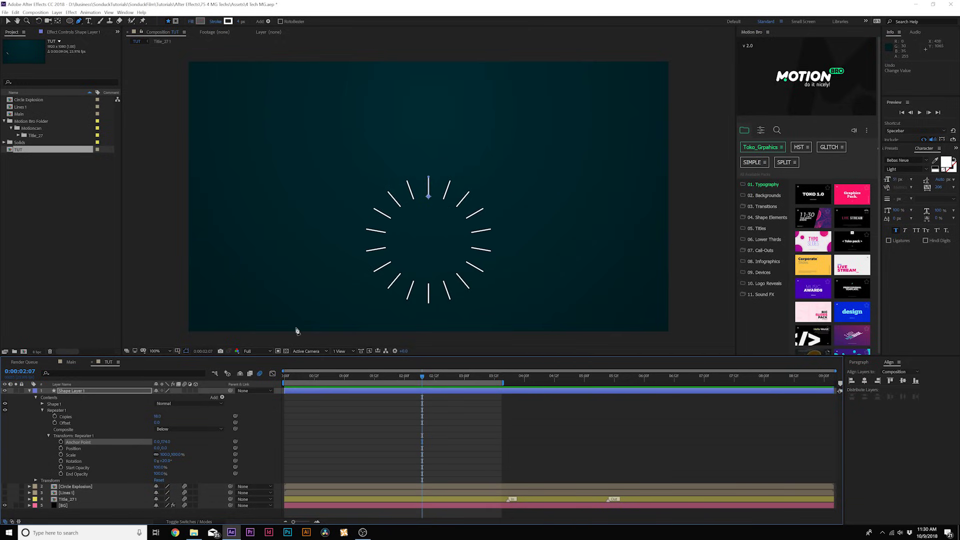
Step: Centre the anchor point of the line burst in its layer content
left_click(377, 375)
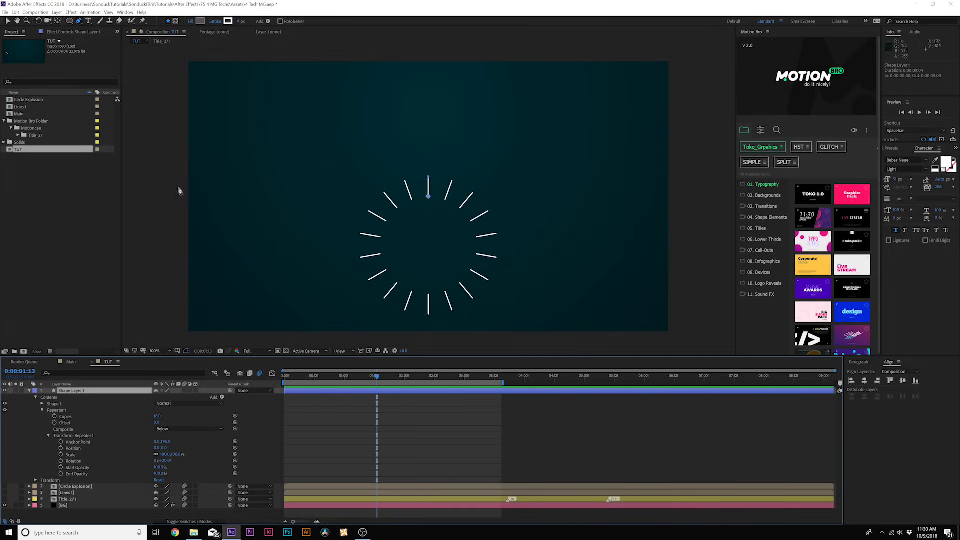
left_click(57, 12)
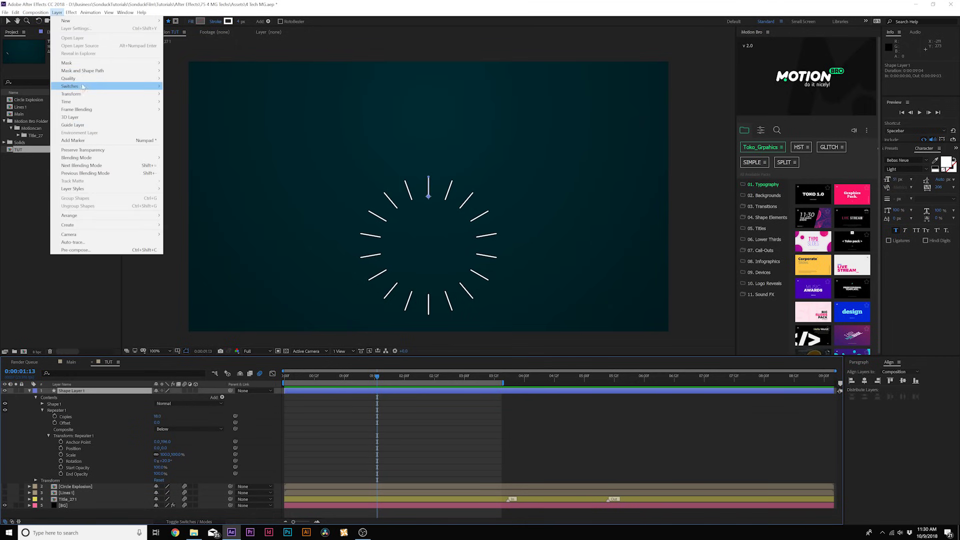
mouse_move(81, 94)
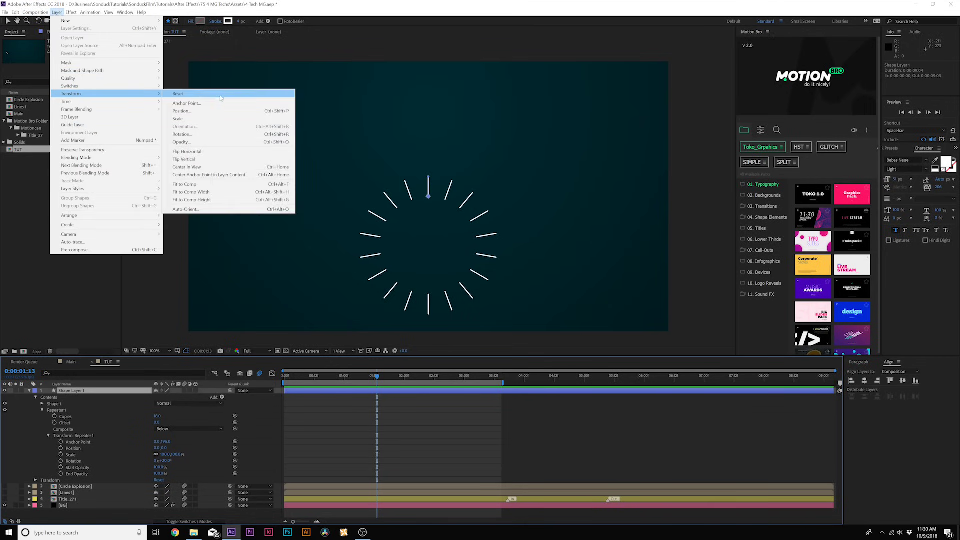
left_click(195, 176)
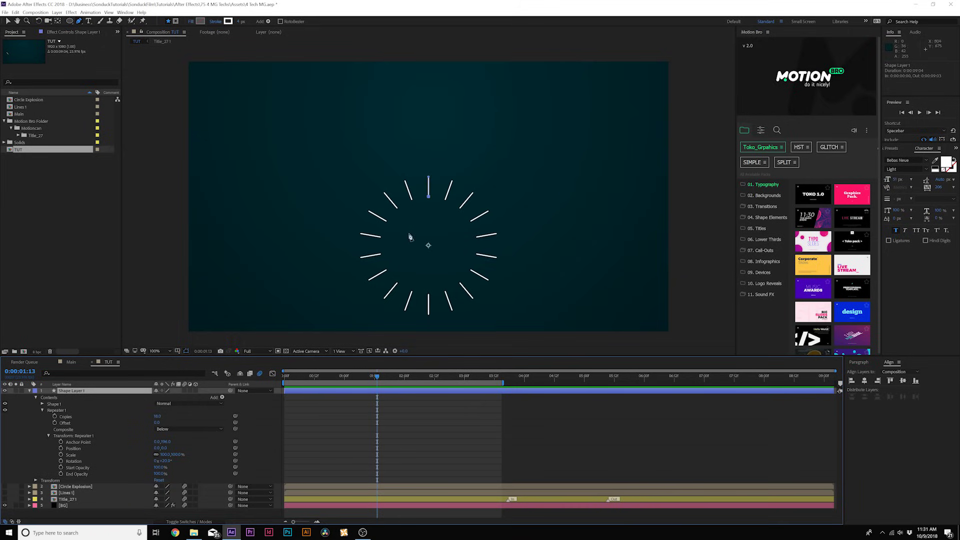
key("v")
Step: Centre the line burst in the composition and scale its layer to 155%
left_click(30, 391)
key("apostrophe")
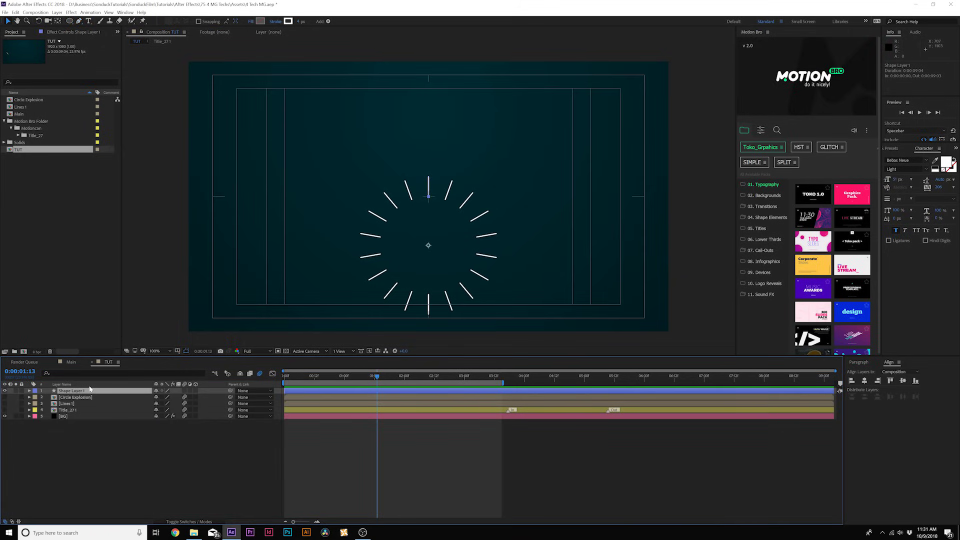
key("Return")
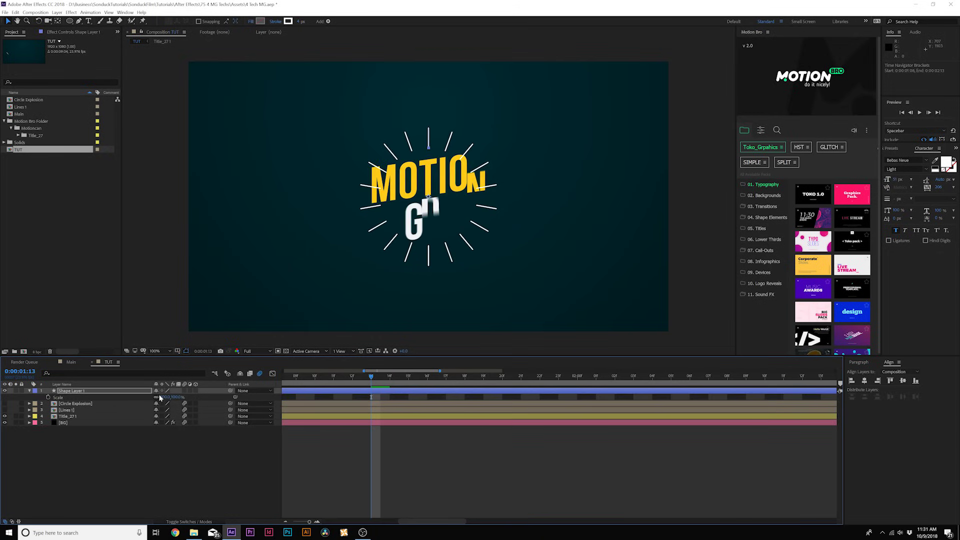
left_click_drag(160, 398, 187, 397)
Step: Keyframe the burst layer's Rotation from 0° at the start to 107° at 0:00:03:14
key("Home")
key("semicolon")
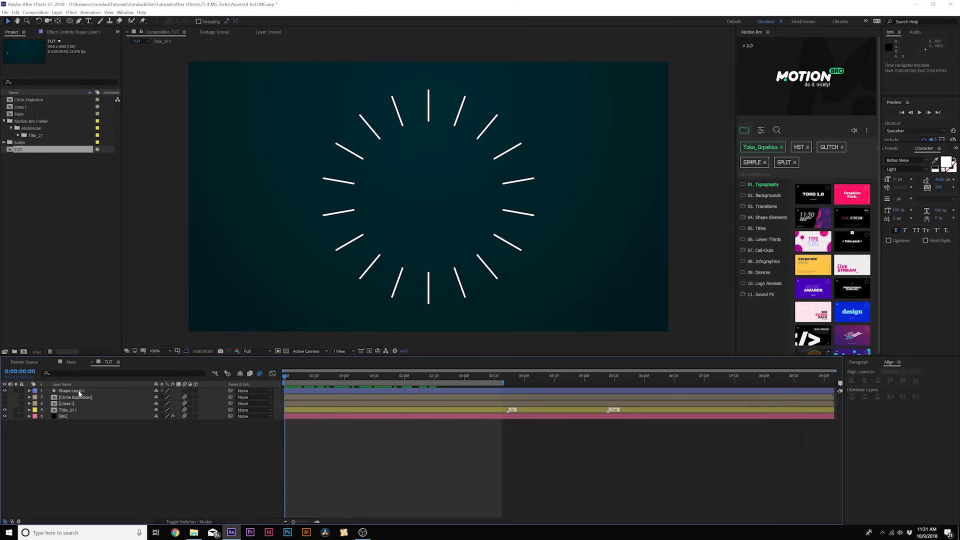
key("r")
left_click(48, 397)
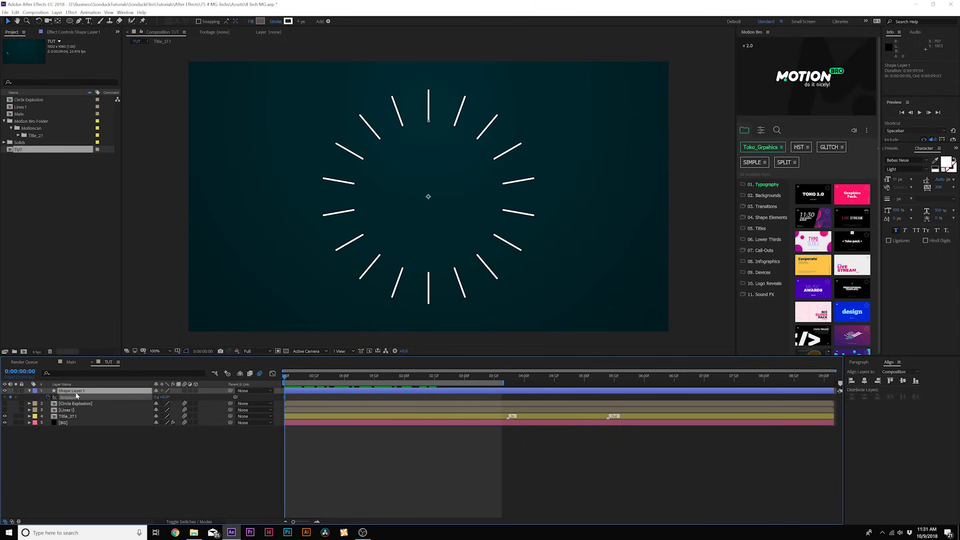
left_click_drag(343, 375, 499, 375)
left_click_drag(167, 399, 220, 398)
left_click(184, 432)
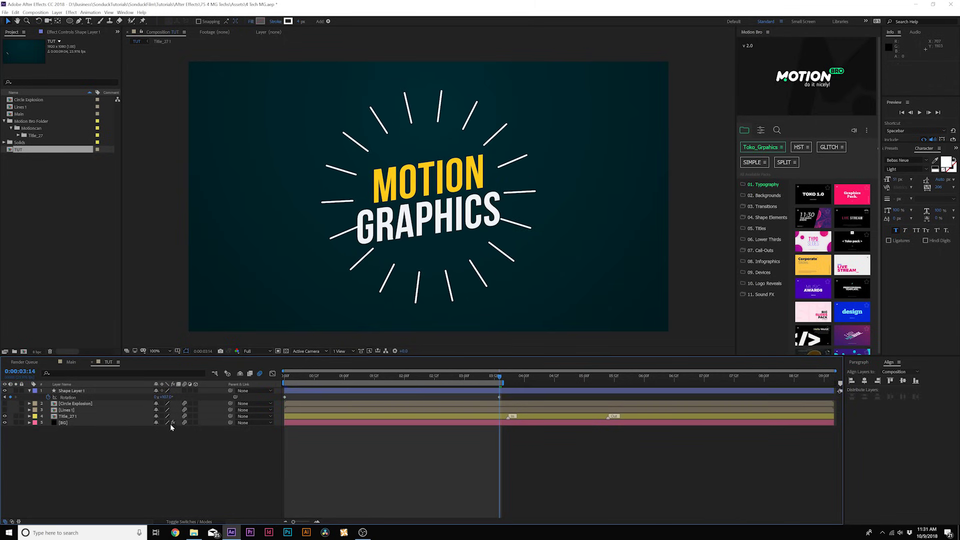
Step: Add Trim Paths to the burst layer and keyframe its End at 0% at 0:00:00:08
left_click(70, 391)
left_click(29, 391)
left_click(29, 390)
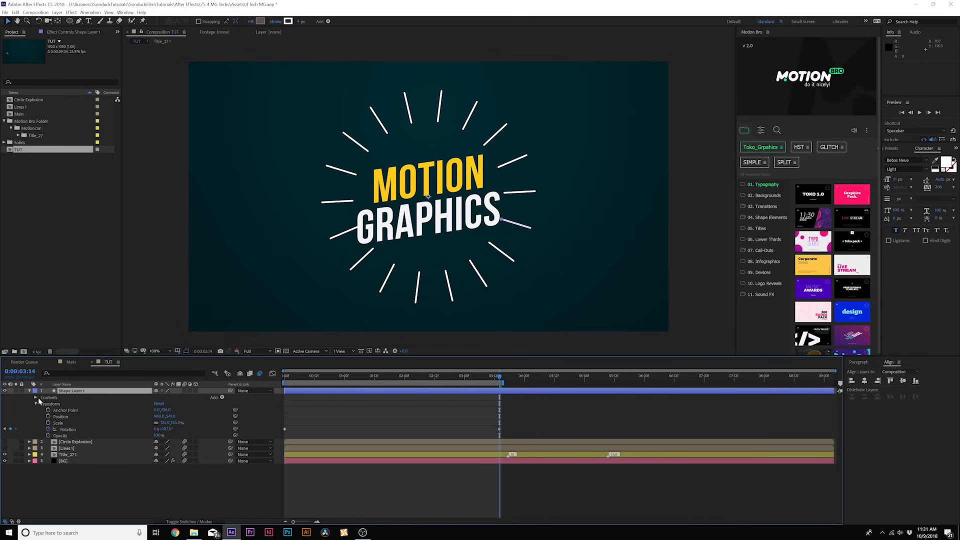
left_click(222, 399)
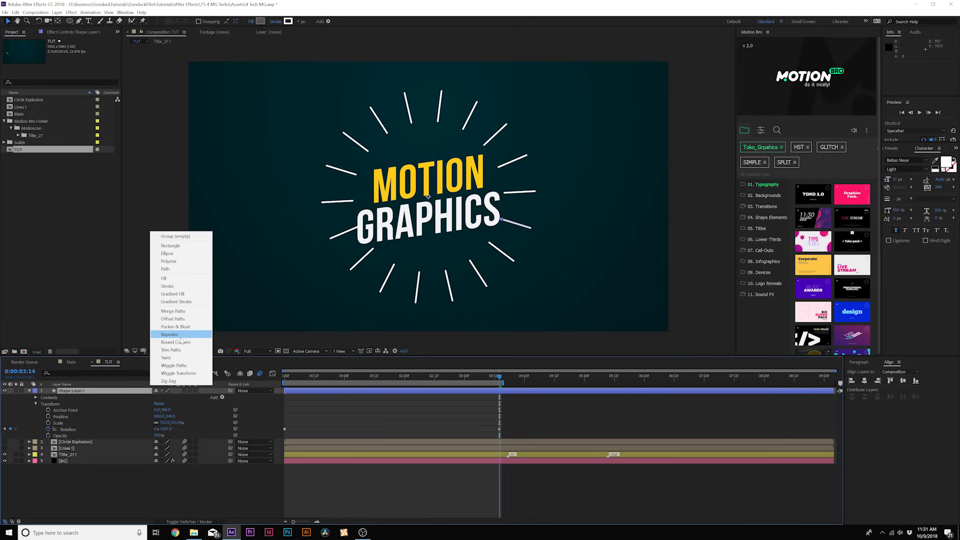
left_click(182, 350)
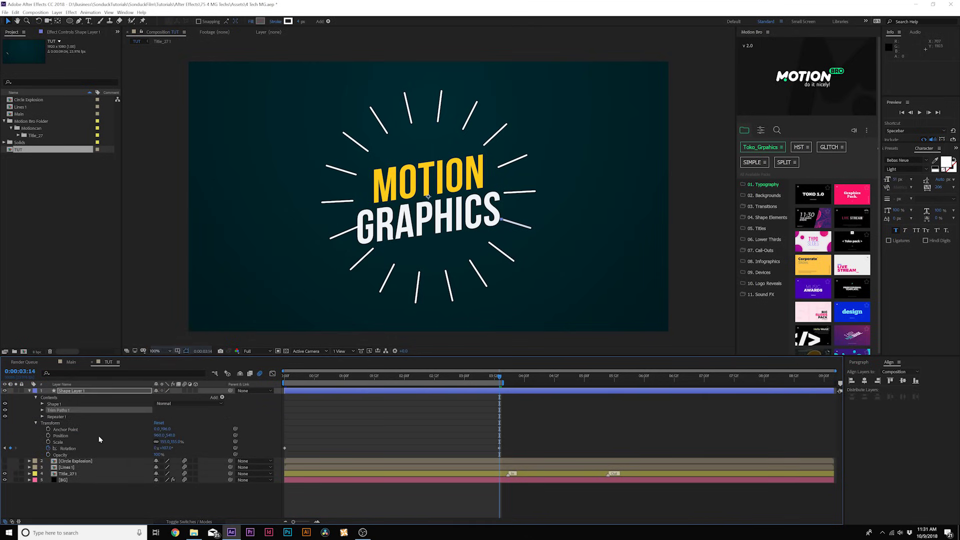
left_click(43, 410)
left_click(304, 376)
left_click_drag(159, 423, 121, 423)
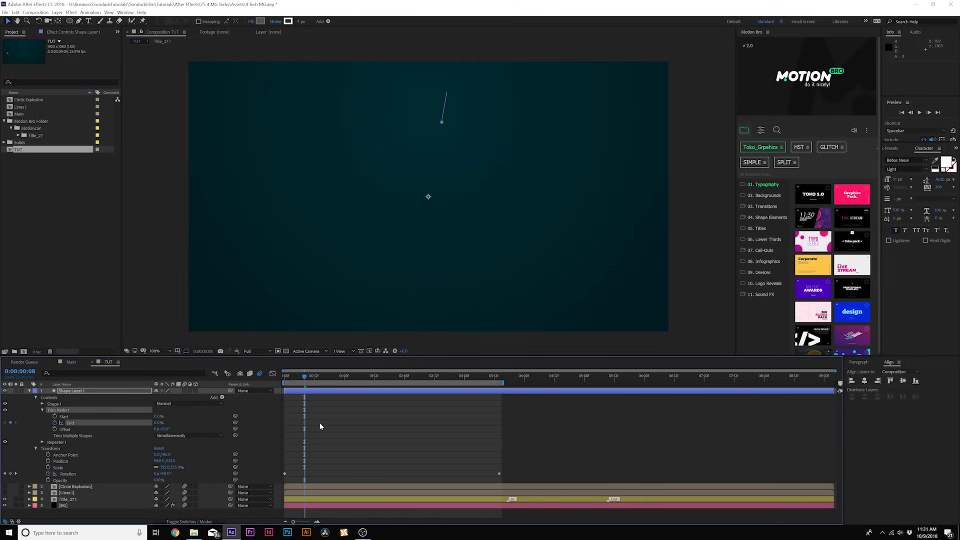
Step: Play forward past one second and keyframe the Trim Paths End at 100%
key("space")
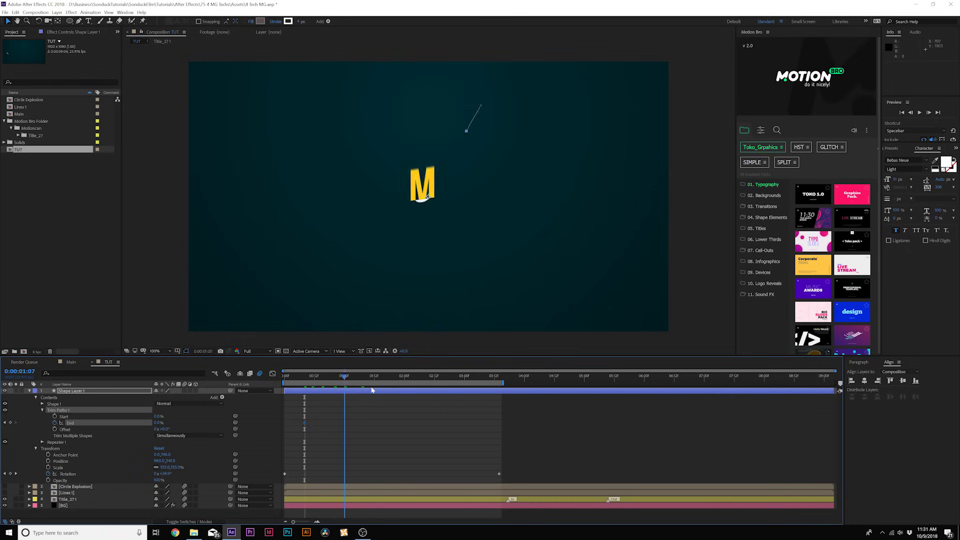
left_click(158, 423)
type("100")
key("Return")
Step: Keyframe the Trim Paths Start from 0% at 0:00:00:14 to 100% at 0:00:01:20, then preview the burst and reveal its keyframes
left_click(319, 376)
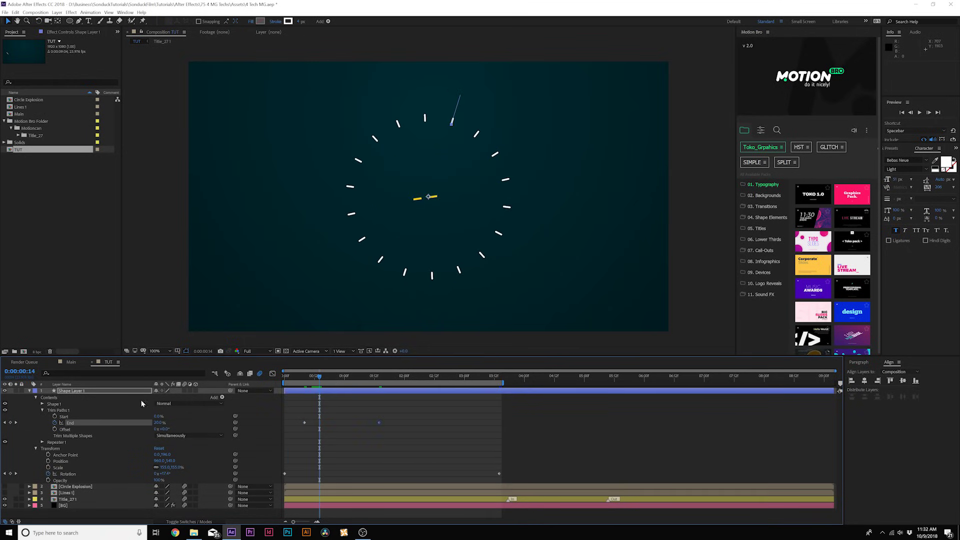
left_click(54, 416)
left_click_drag(332, 378, 395, 377)
left_click(158, 417)
type("100")
key("Return")
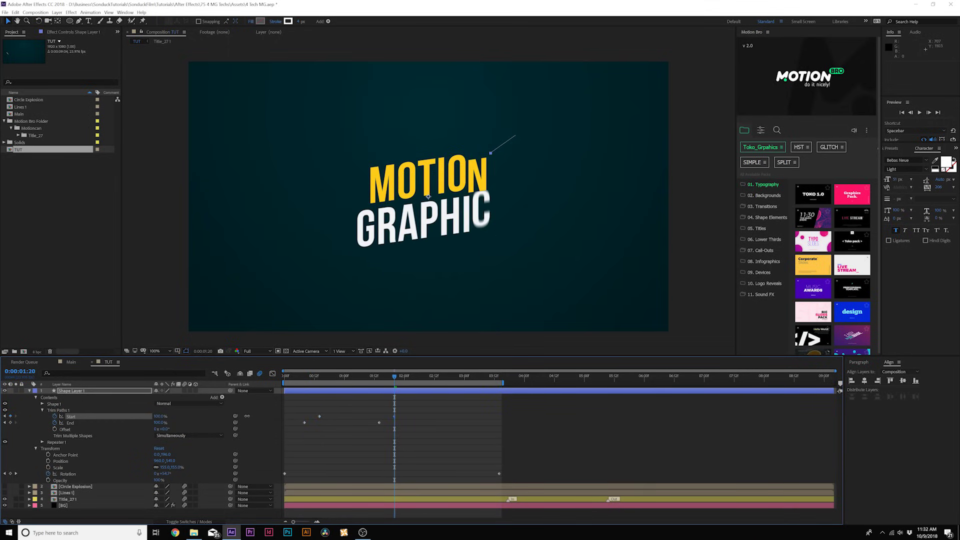
key("space")
key("Home")
key("space")
key("u")
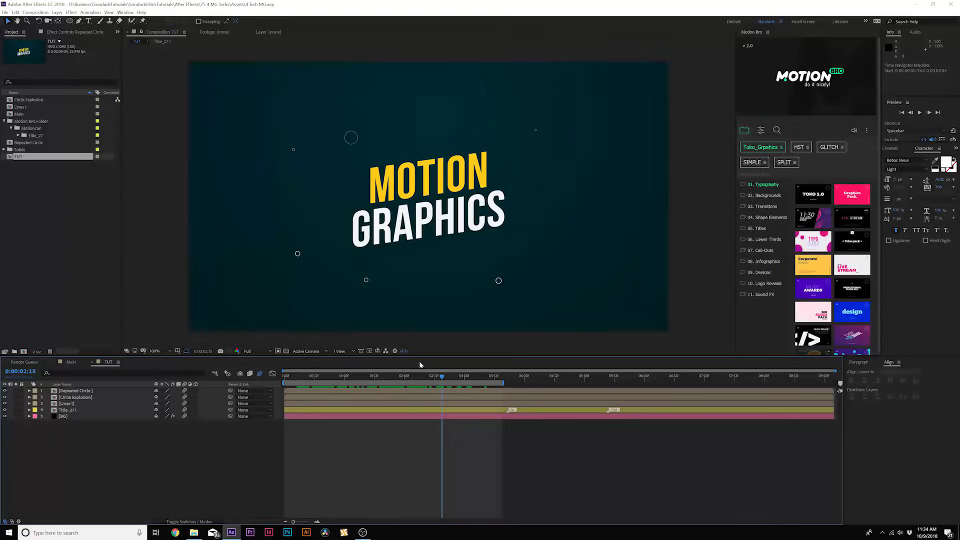
Step: Draw a stroked circle about 840 px across with the Ellipse tool and centre it horizontally and vertically in the composition
left_click_drag(70, 21, 96, 37)
mouse_move(427, 197)
left_mouse_down()
mouse_move(563, 80)
mouse_move(619, 55)
mouse_move(639, 63)
left_mouse_up()
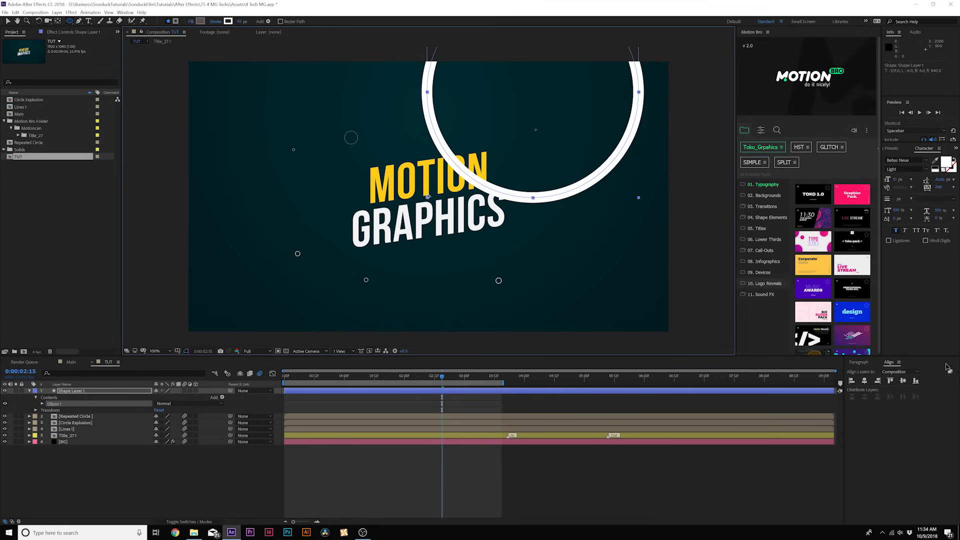
left_click(864, 380)
left_click(904, 382)
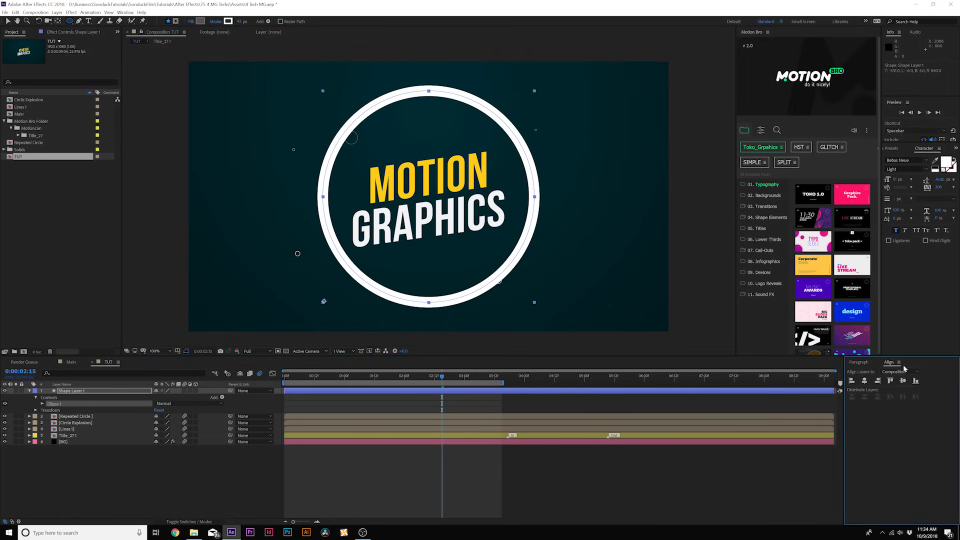
left_click(124, 12)
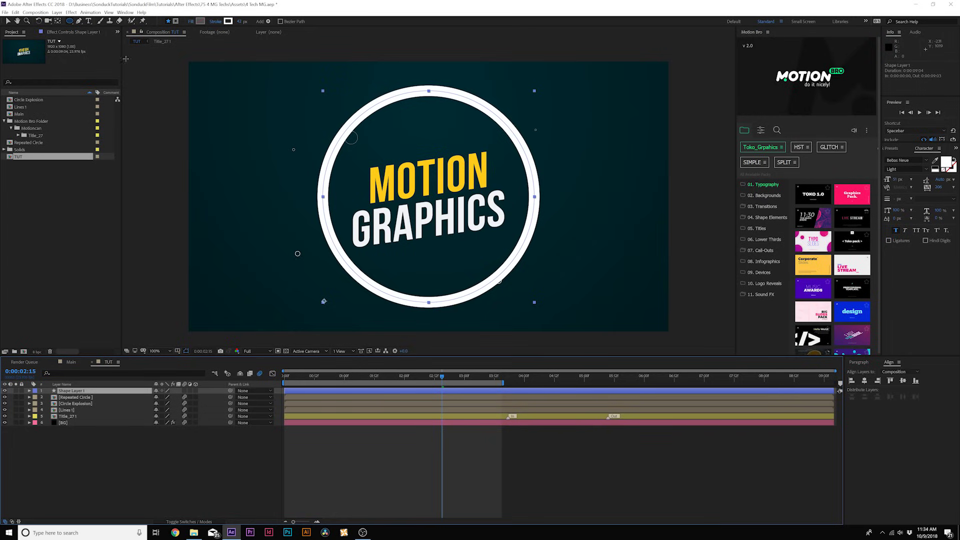
Step: Set the large circle's stroke width to 34 px and add Trim Paths to its shape layer
left_click_drag(239, 23, 234, 22)
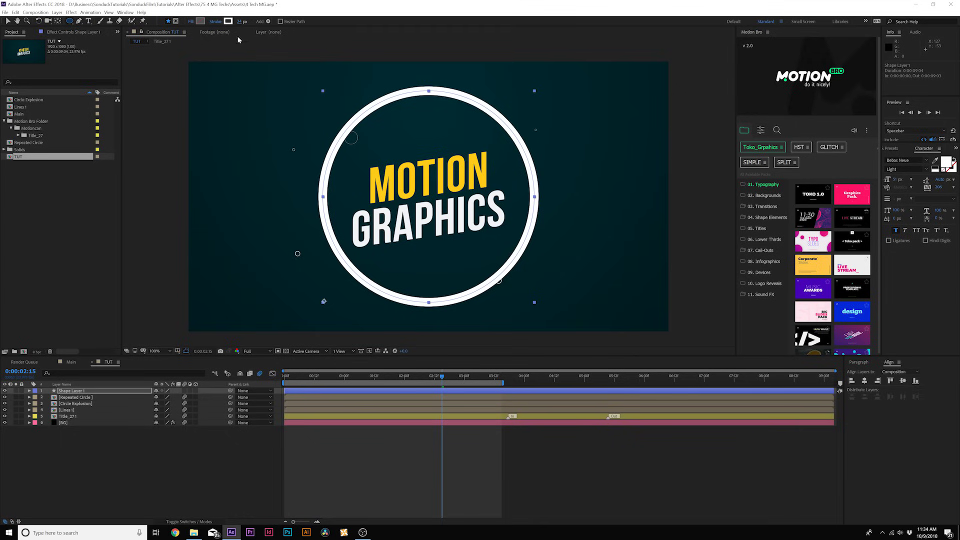
left_click(29, 391)
left_click(222, 398)
left_click(178, 350)
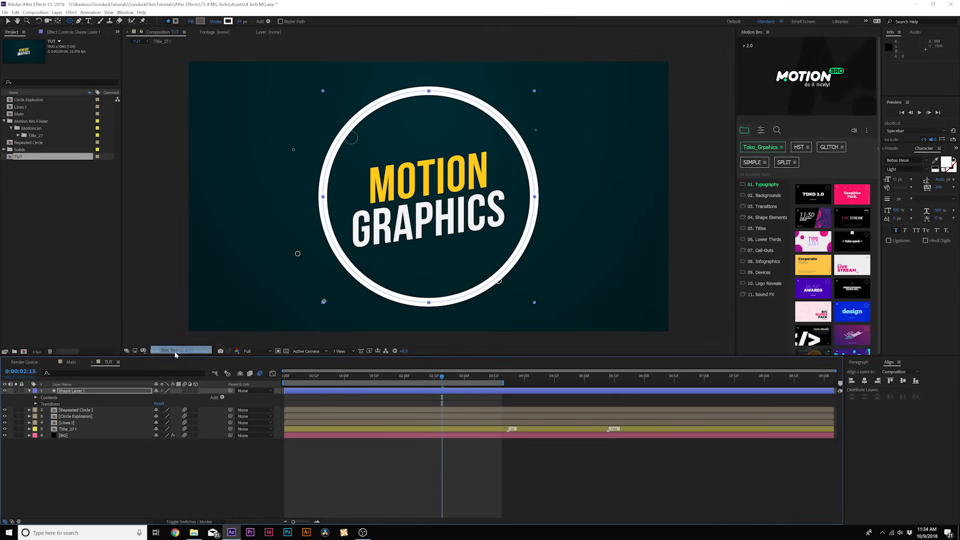
Step: Keyframe the large circle's Trim Paths Start at 0:00:00:09 and at 0% at 0:00:02:18
left_click(48, 417)
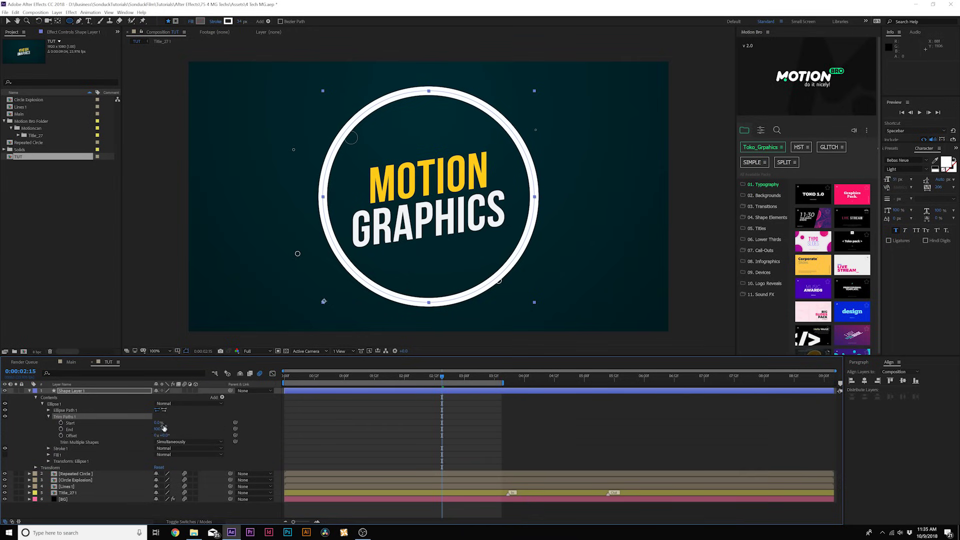
left_click_drag(295, 378, 307, 375)
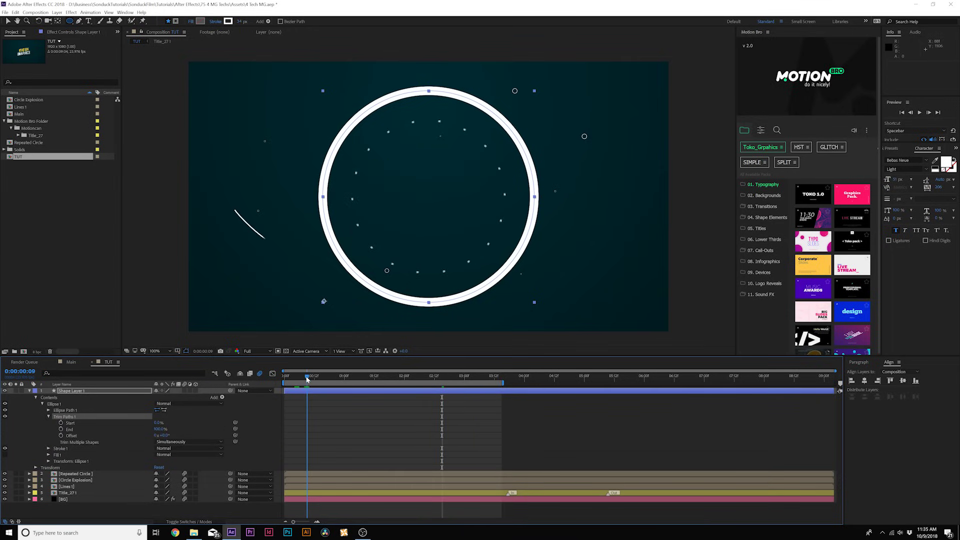
left_click(61, 423)
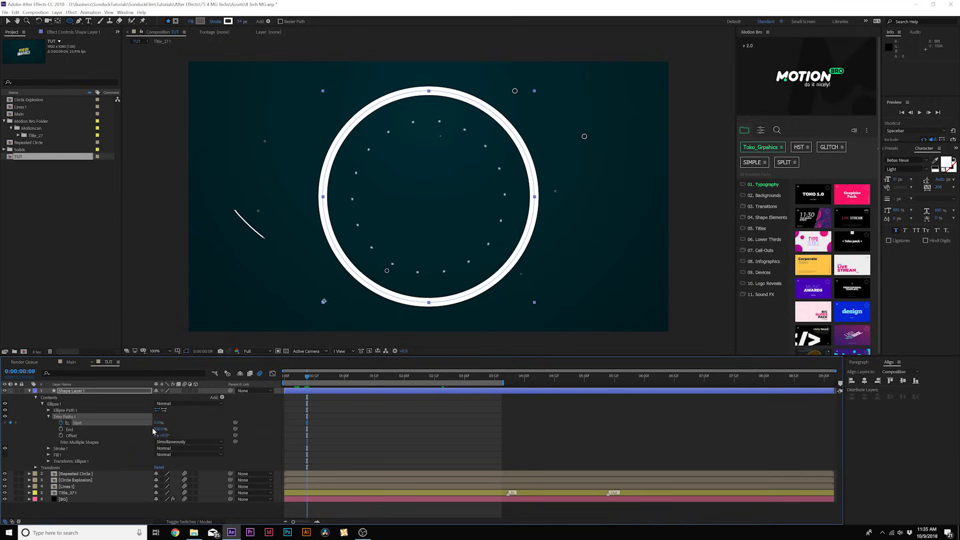
mouse_move(158, 422)
left_mouse_down()
mouse_move(216, 425)
mouse_move(47, 422)
left_mouse_up()
left_click(449, 376)
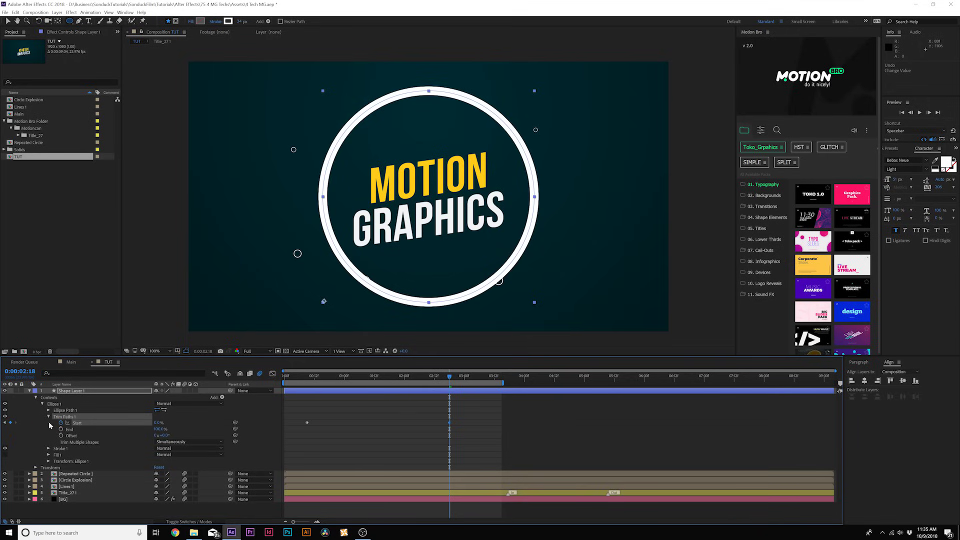
Step: Keyframe the large circle's Trim Paths End with a delay behind the Start so the stroke wipes off, and preview the animation
left_click_drag(320, 377, 474, 379)
left_click(60, 428)
left_click_drag(157, 429, 86, 430)
left_click_drag(292, 379, 443, 385)
left_click_drag(344, 427, 291, 441)
key("u")
key("space")
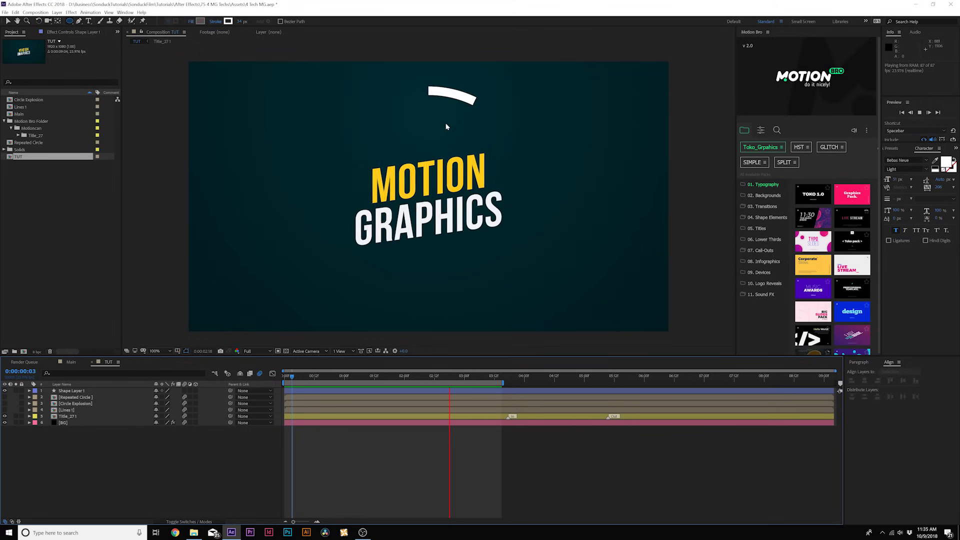
key("space")
Step: Move the circle layer's anchor point to the composition centre and display the title/action safe guides
key("v")
left_click(70, 391)
key("r")
left_click(57, 22)
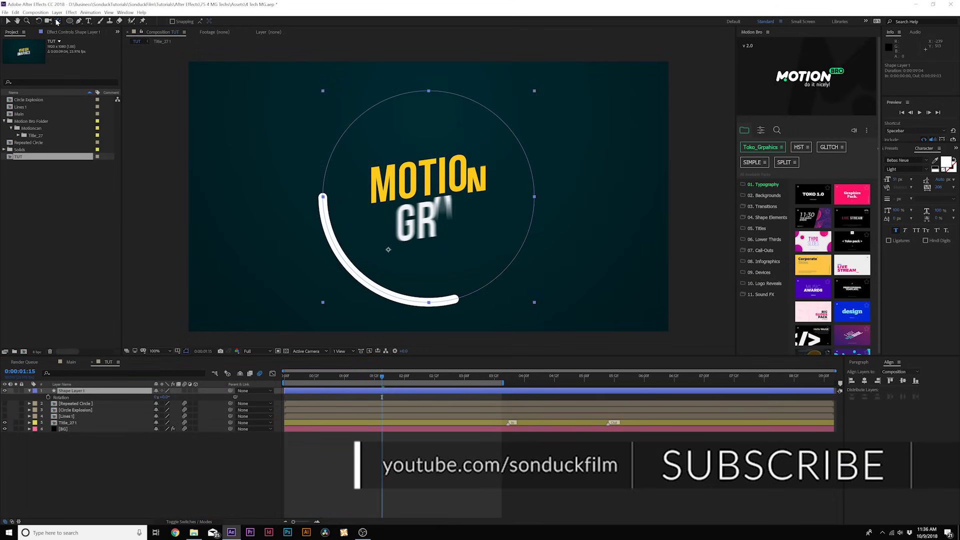
left_click_drag(388, 252, 428, 196)
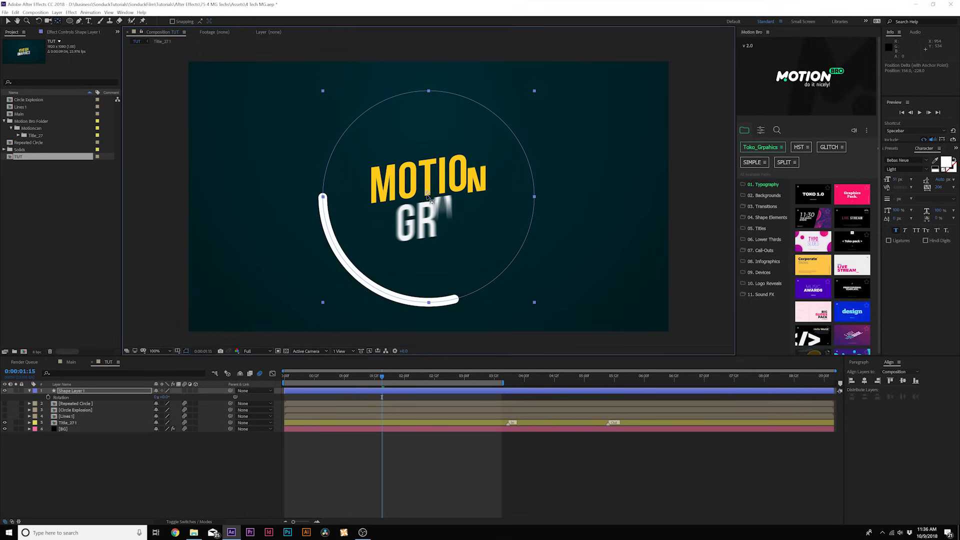
key("semicolon")
key("apostrophe")
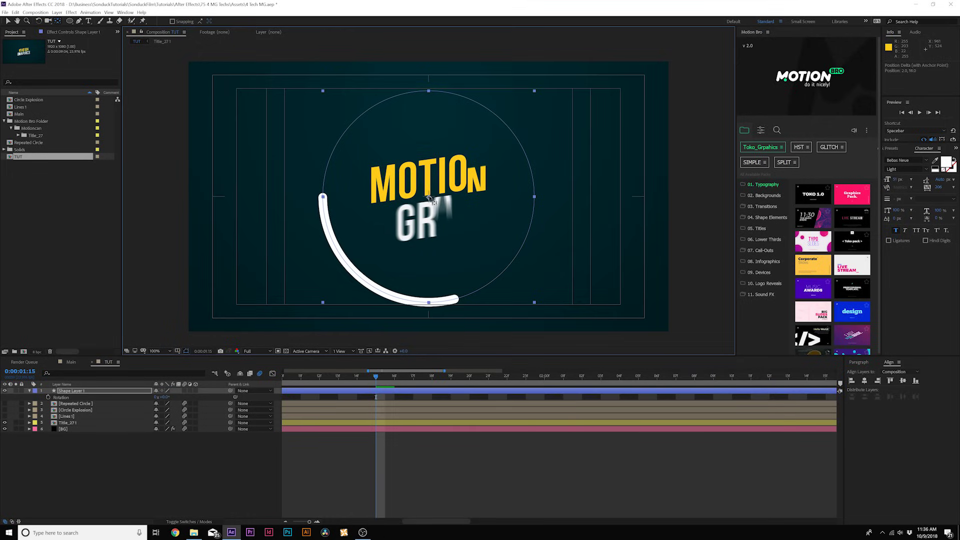
key("r")
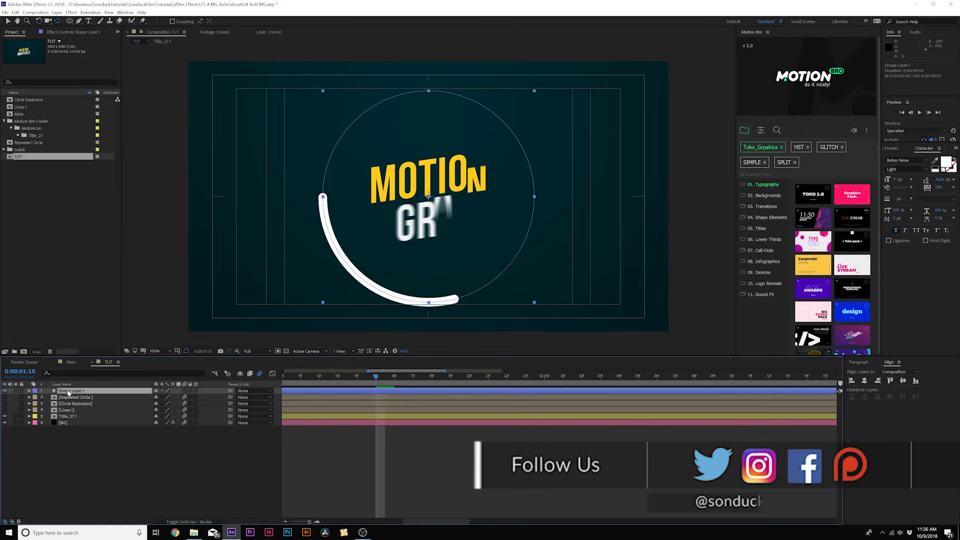
Step: Duplicate the trimmed circle layer, rotate the copy to 195°, and scrub through the paired arcs
key("ctrl+d")
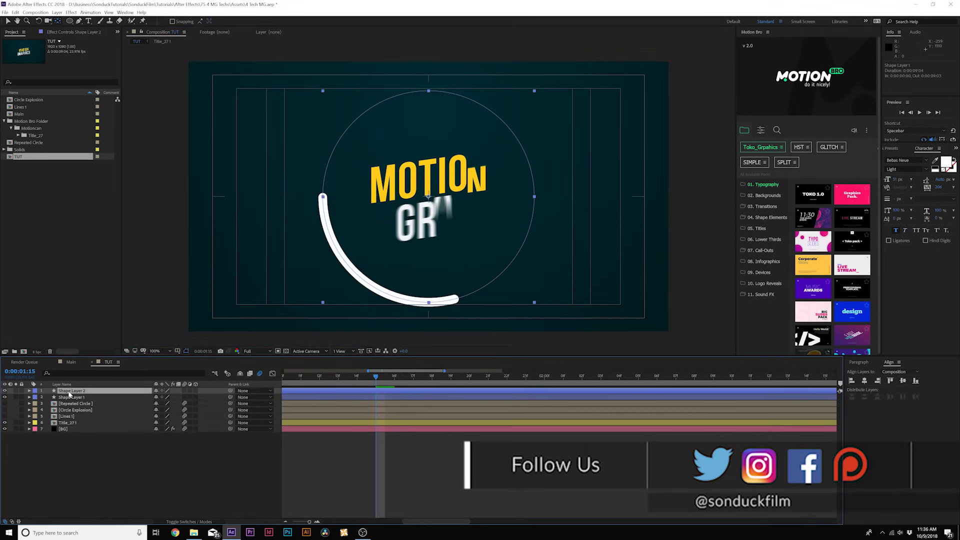
key("r")
left_click_drag(164, 397, 235, 400)
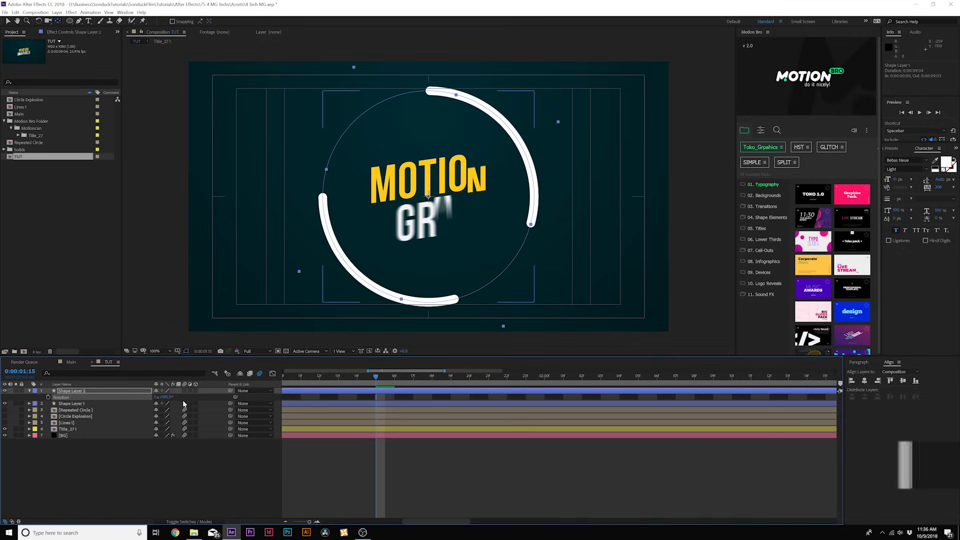
key("semicolon")
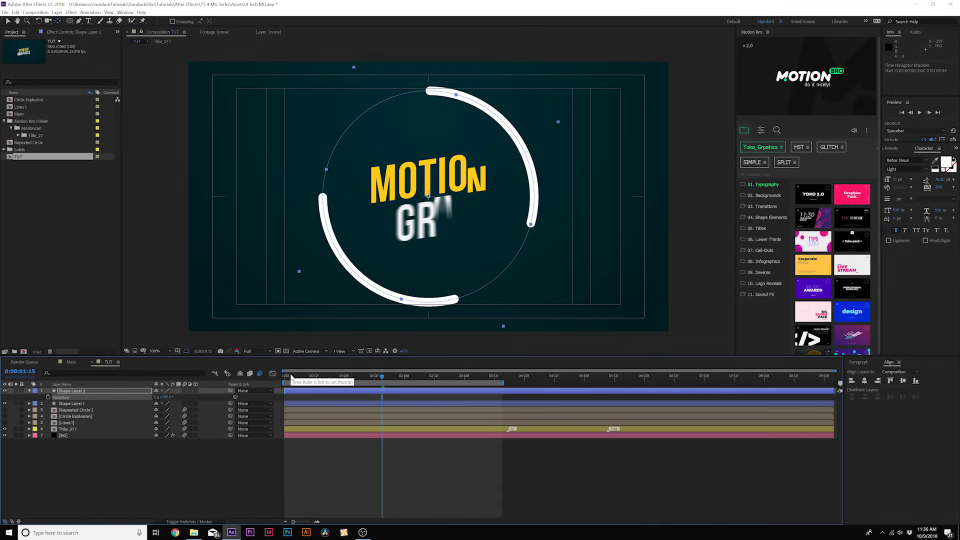
key("Home")
left_click_drag(316, 379, 375, 381)
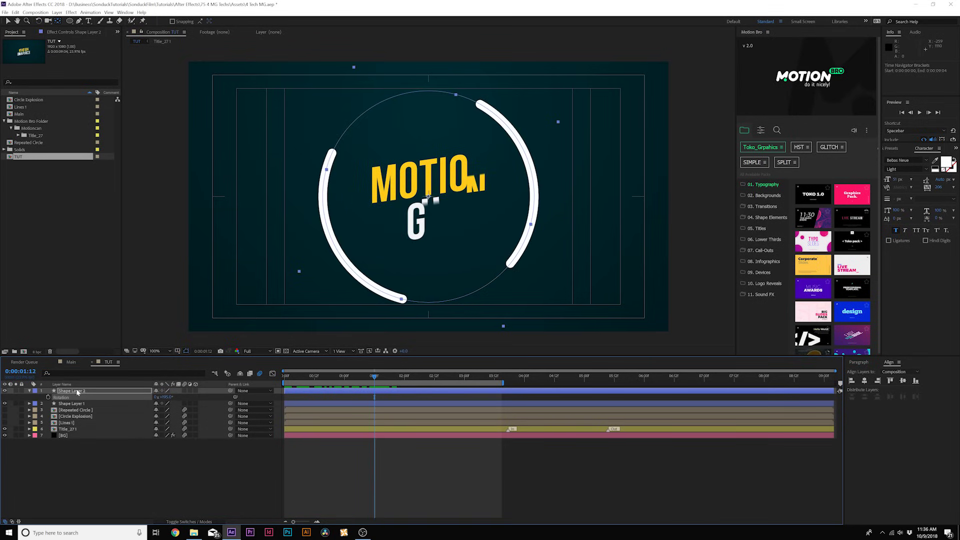
Step: Create a thinner inner ring from a duplicate of the rotated circle, with shifted rotation, 88% scale and an 11 px stroke
key("ctrl+d")
key("r")
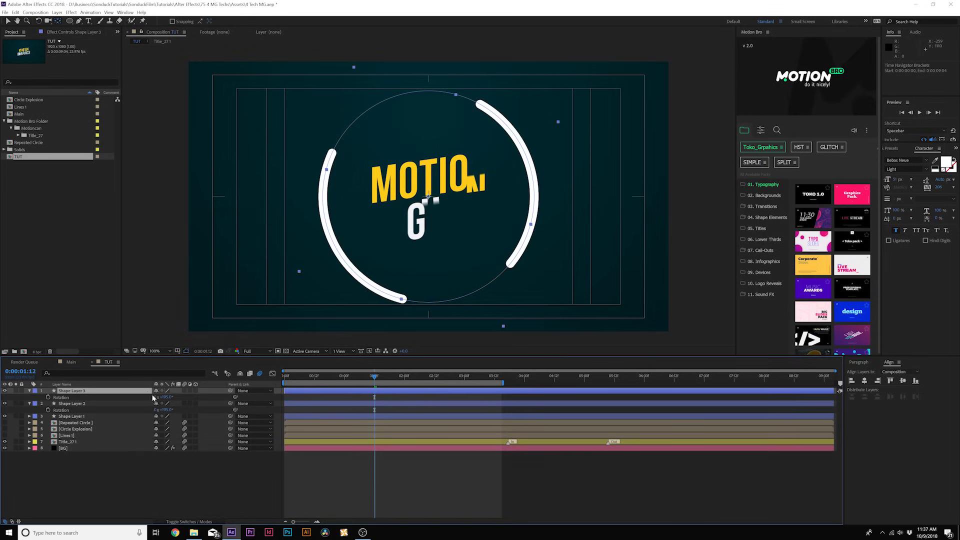
left_click_drag(168, 398, 159, 392)
key("s")
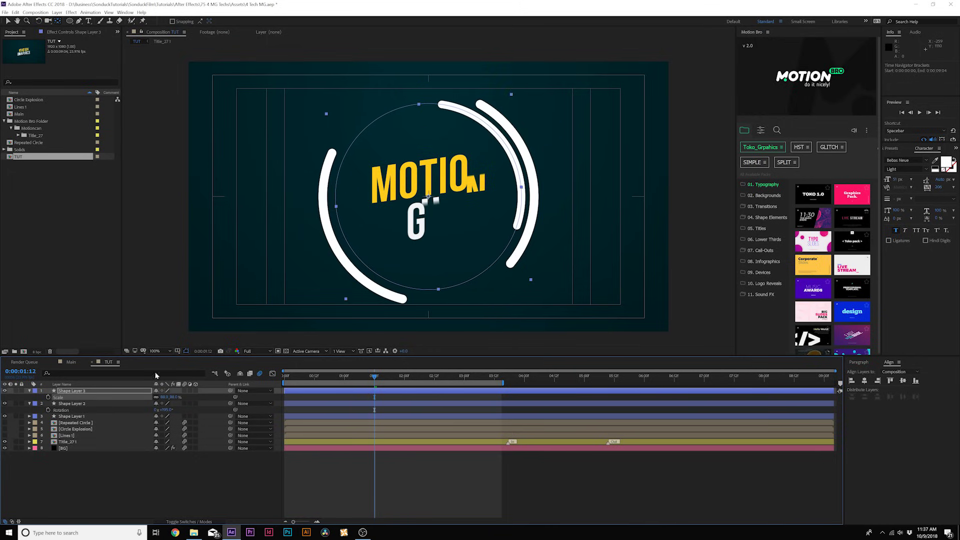
left_click(7, 22)
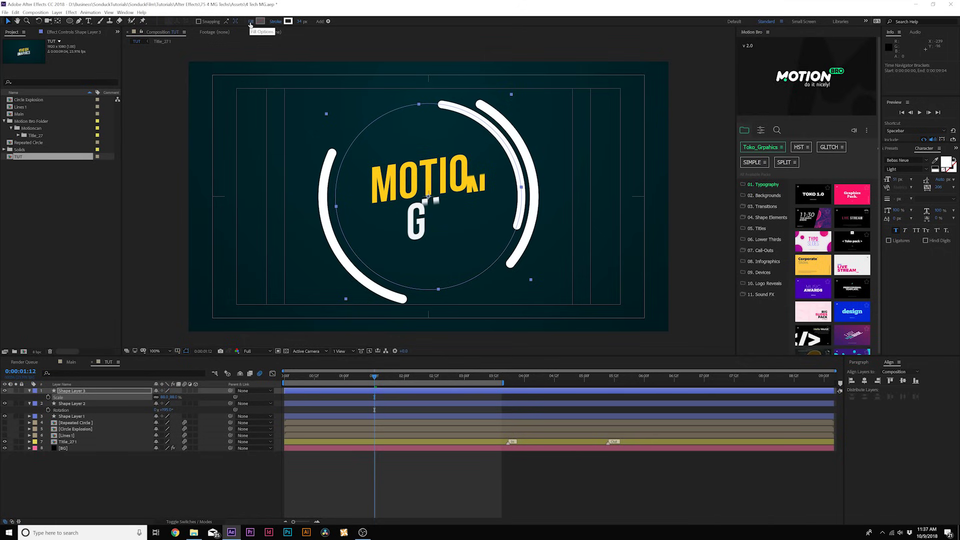
left_click_drag(301, 22, 288, 21)
Step: Move the inner ring's closing trim keyframes earlier, with Start ending at 0:00:01:22, and preview the faster animation
left_click(474, 392)
key("u")
left_click_drag(486, 394, 395, 398)
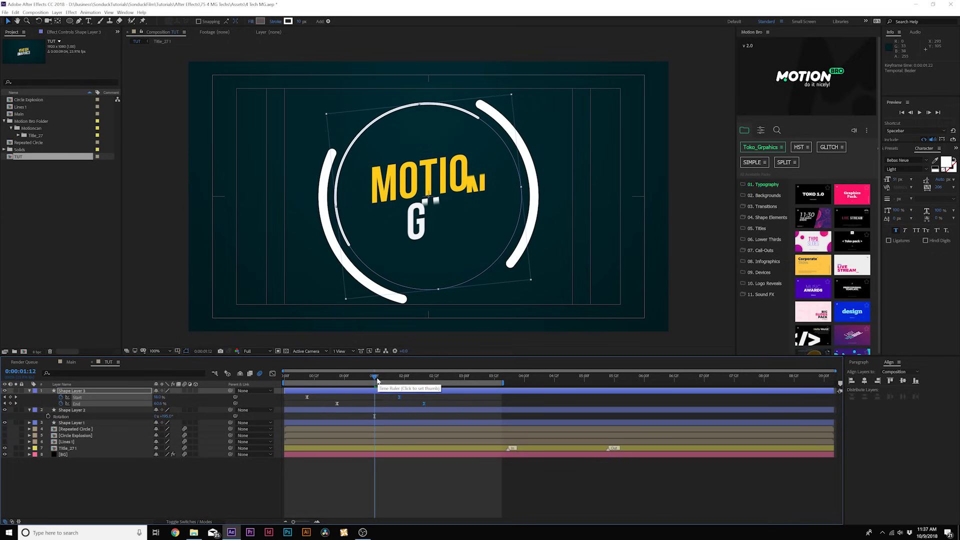
key("space")
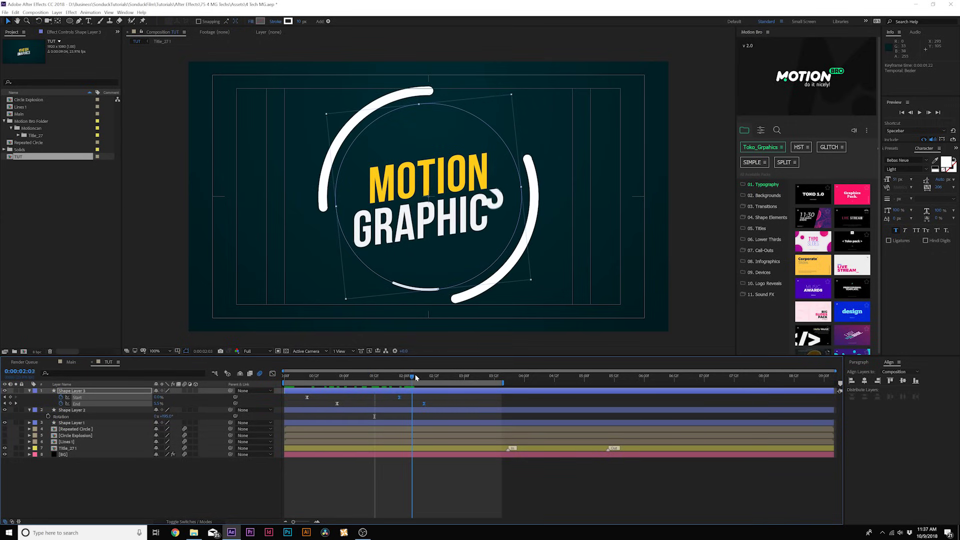
left_click(138, 474)
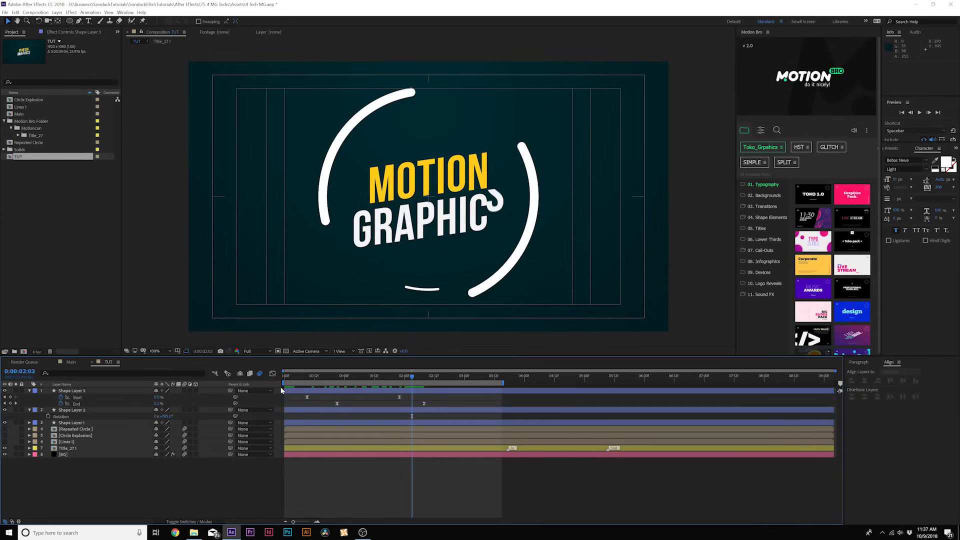
key("u")
Step: Duplicate the thin inner ring and scale the copy to 123% so it surrounds the large circle
left_click(76, 391)
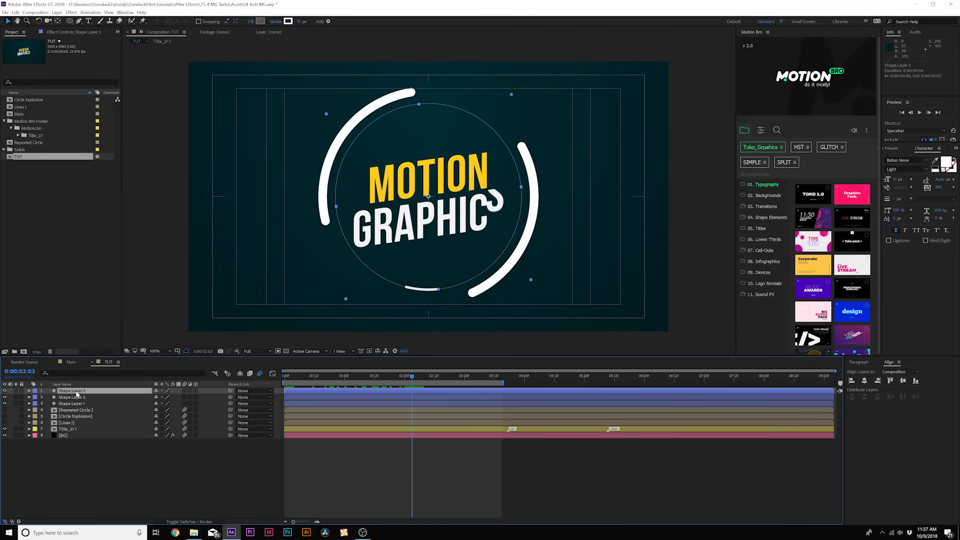
key("ctrl+d")
key("s")
left_click_drag(165, 397, 186, 397)
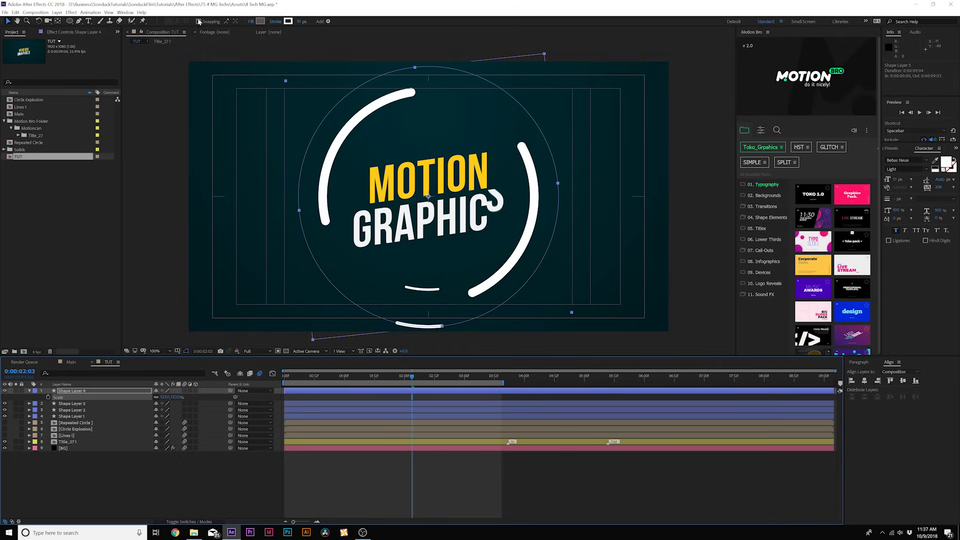